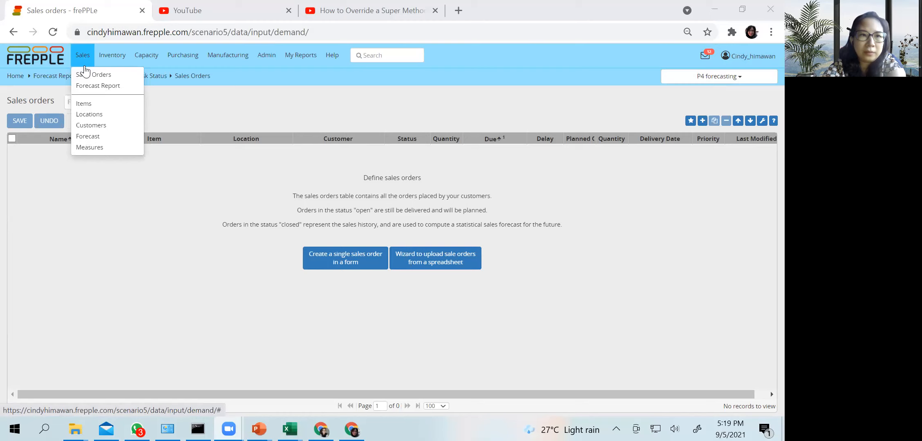
View the Items list, and return to the Sales Orders table
left_click(86, 104)
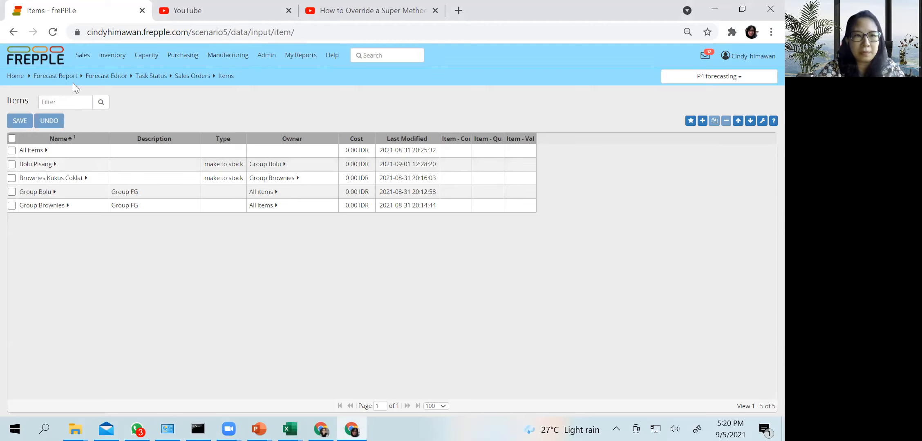
left_click(82, 55)
left_click(82, 76)
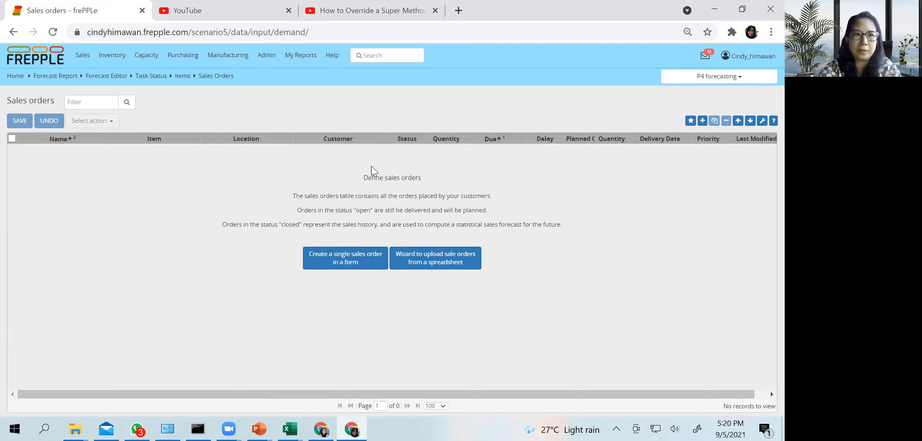
Switch to the Excel workbook "SO Bolu Pisang for Forecasting" and inspect the name and item of the first sales order
mouse_move(290, 429)
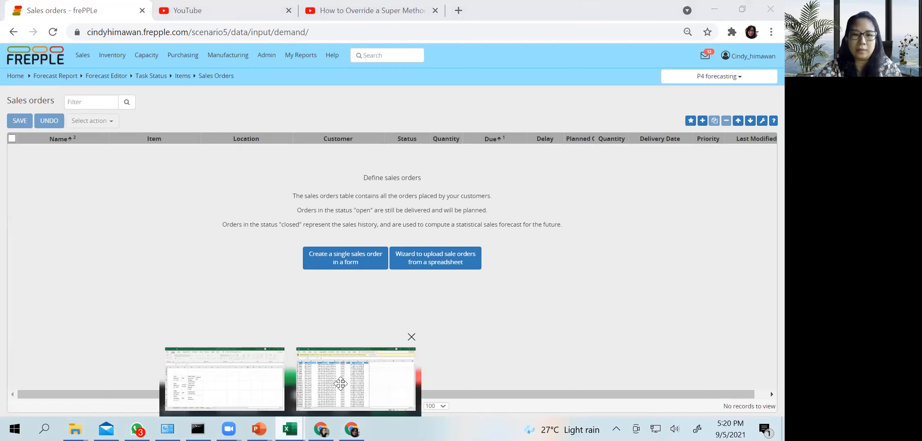
left_click(341, 384)
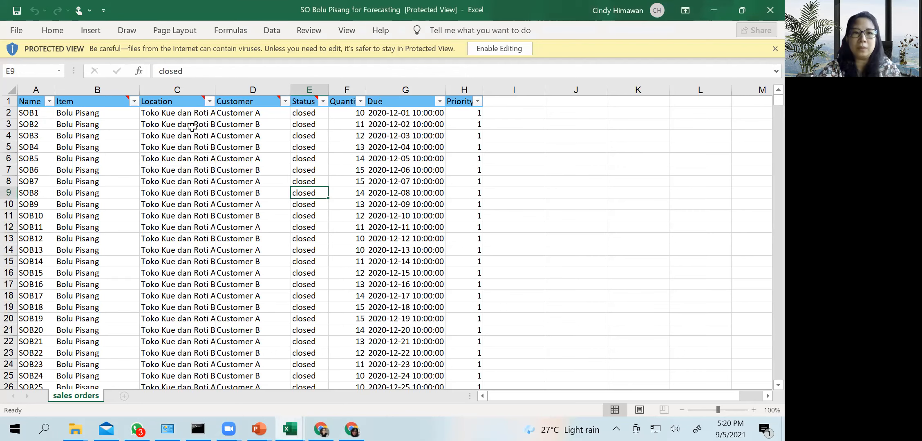
left_click(27, 115)
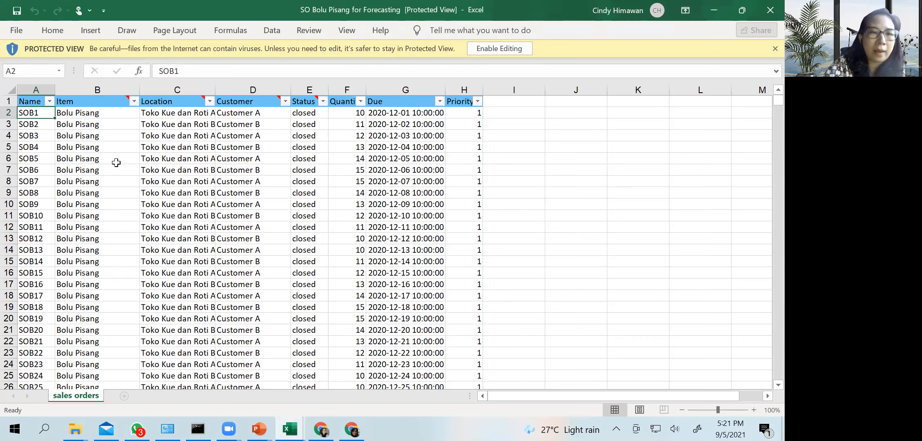
left_click(104, 113)
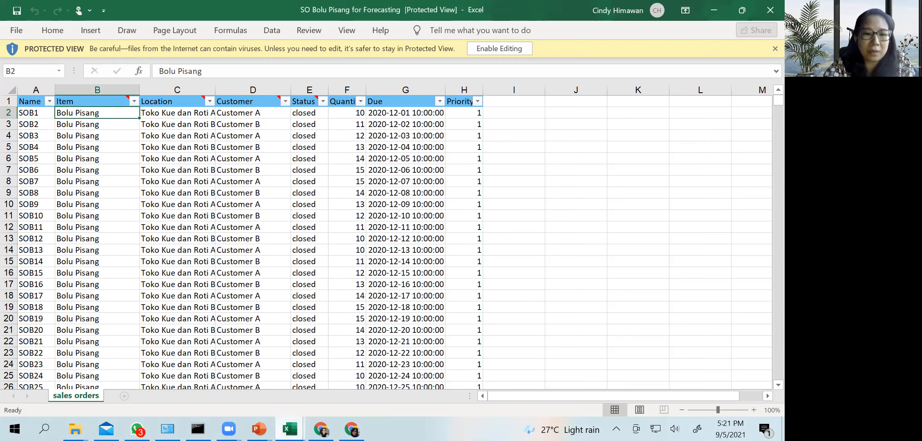
Switch back to frePPLe in the browser and open the Items list to check the item names
left_click(321, 429)
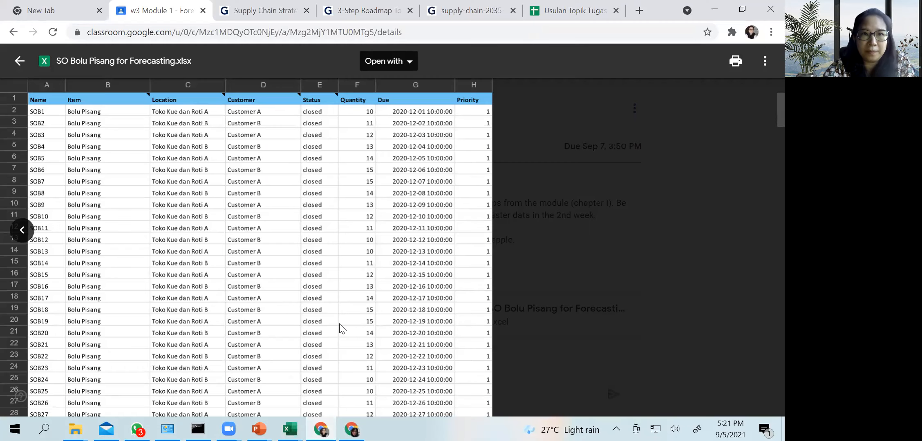
left_click(352, 429)
left_click(83, 59)
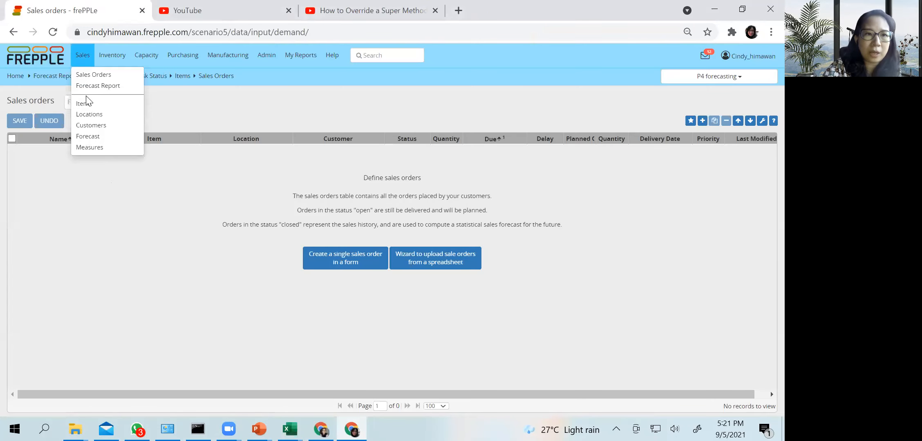
left_click(87, 105)
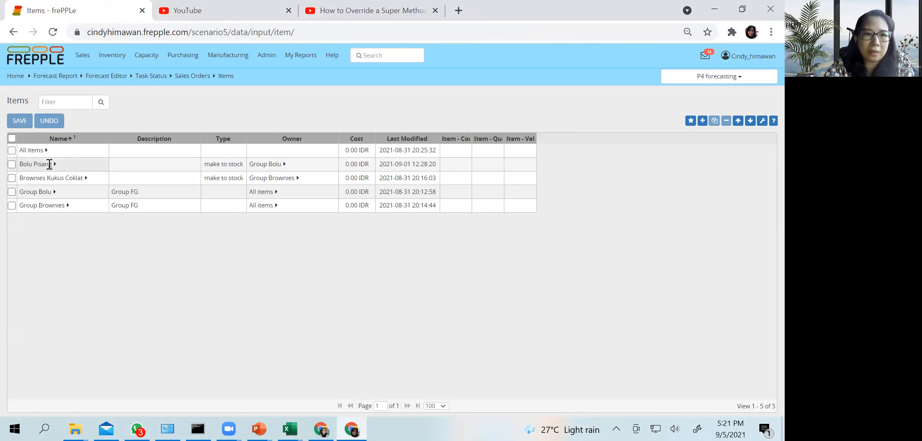
Return to the "SO Bolu Pisang for Forecasting" workbook in Excel and inspect the first order's item, location and customer
left_click(290, 429)
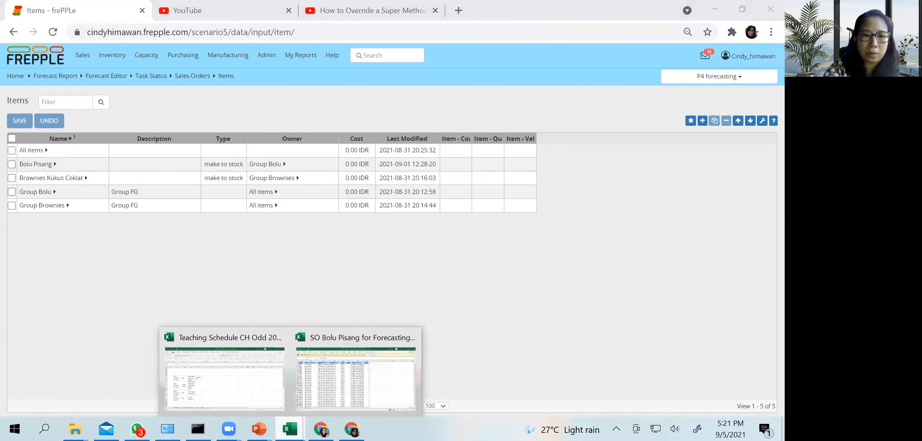
left_click(319, 382)
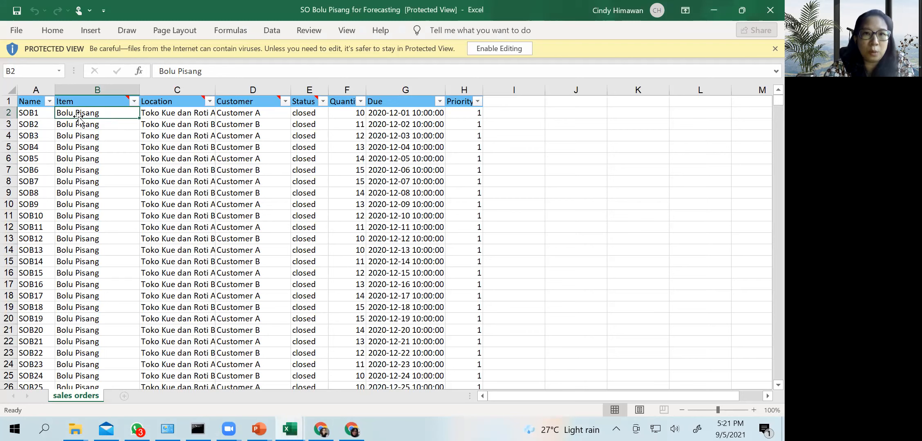
left_click(159, 115)
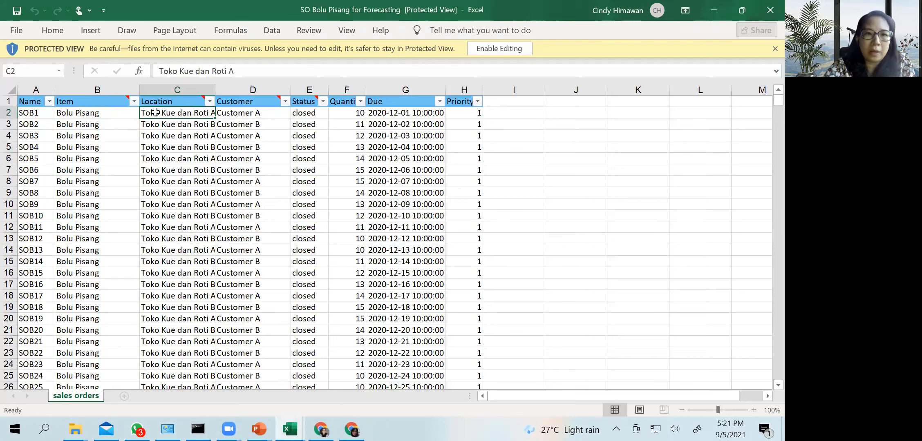
left_click(244, 110)
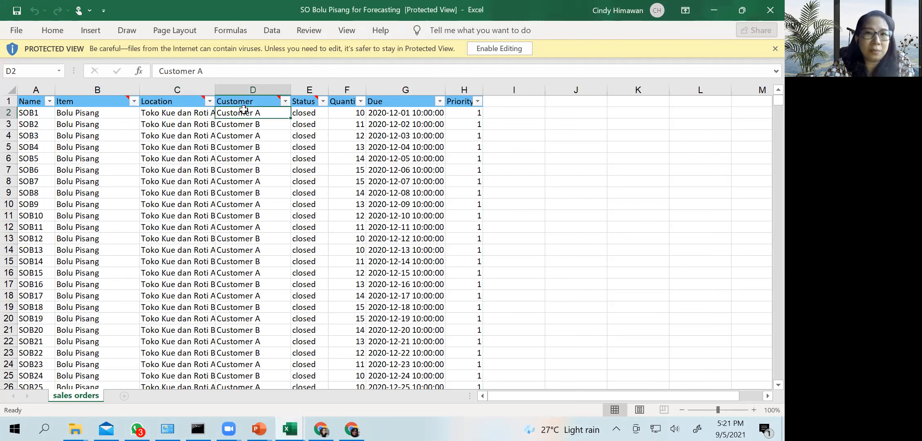
left_click(195, 113)
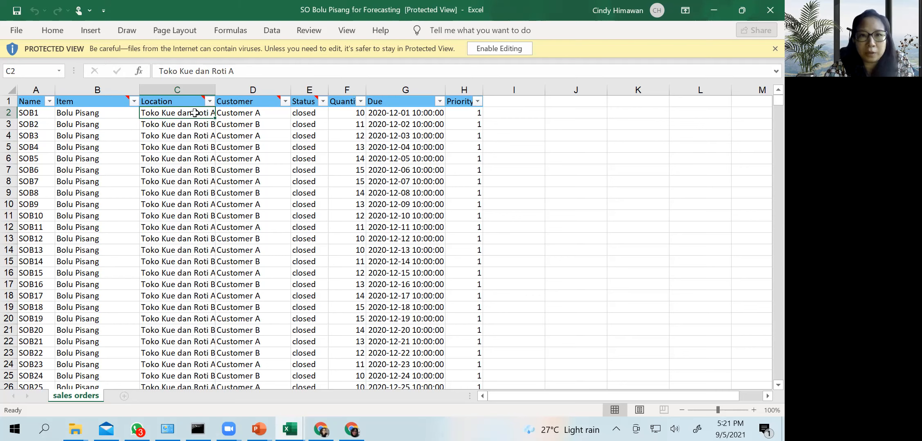
left_click(97, 114)
left_click_drag(188, 114, 228, 113)
Examine the first order's status and the values in the Quantity column
left_click(303, 111)
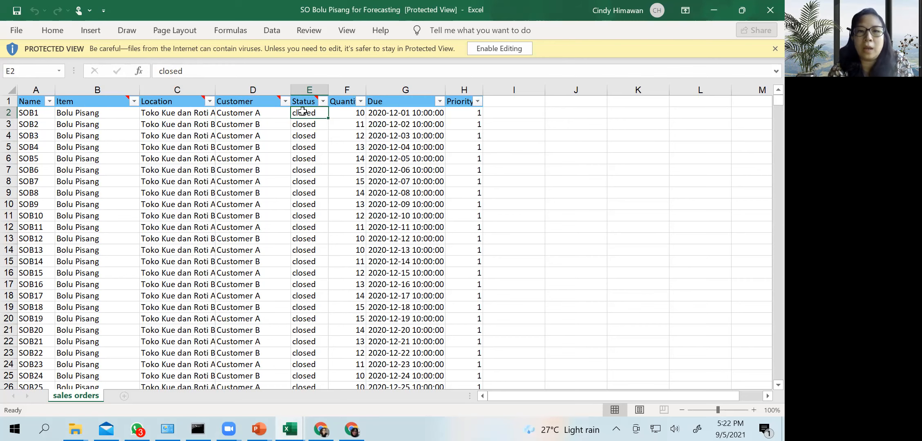
left_click(338, 113)
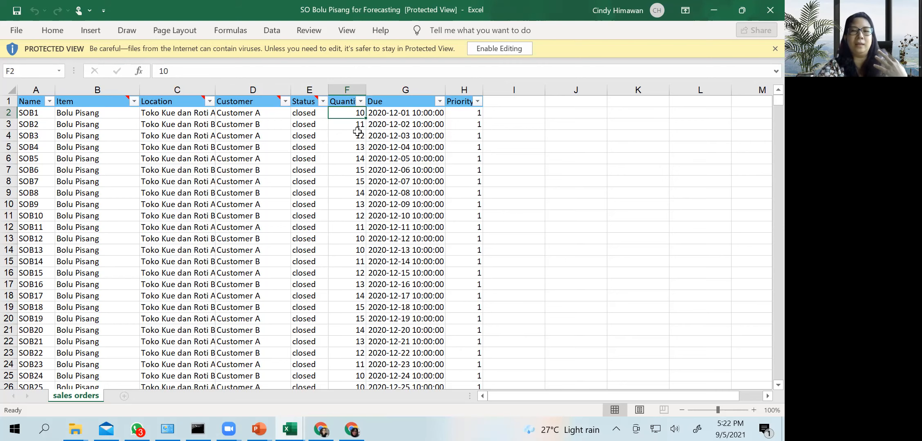
left_click(352, 167)
left_click(350, 112)
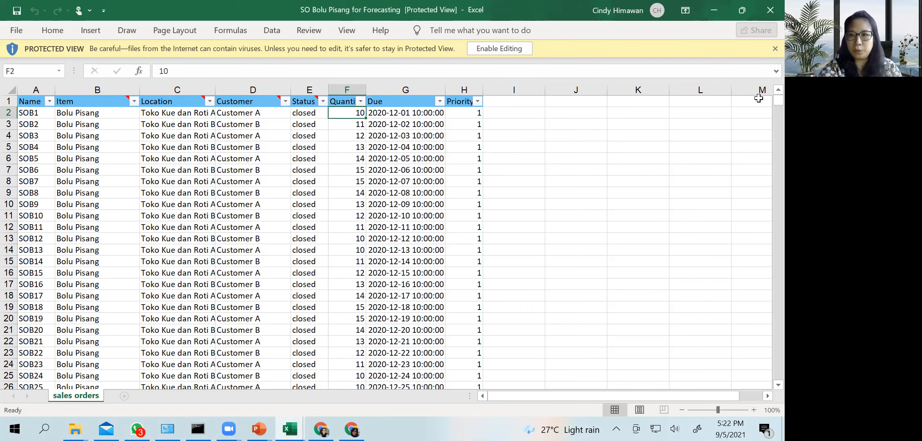
Enable editing of the workbook and view the Quantity column's filter values without applying a filter
left_click(362, 102)
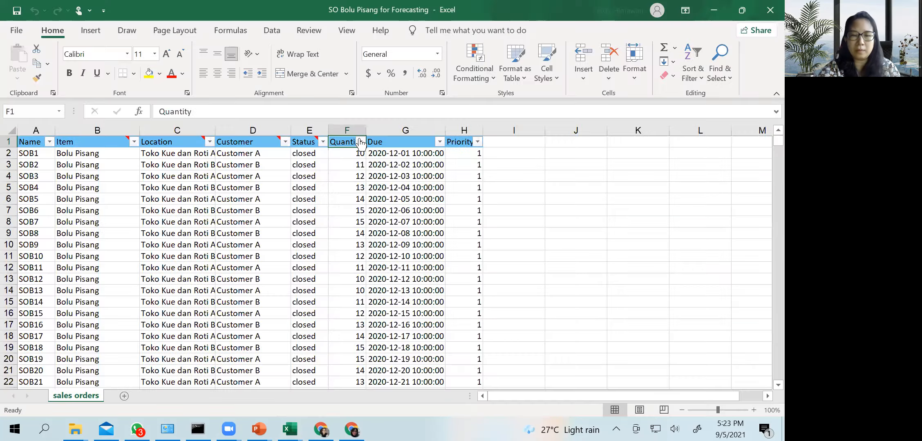
left_click(360, 142)
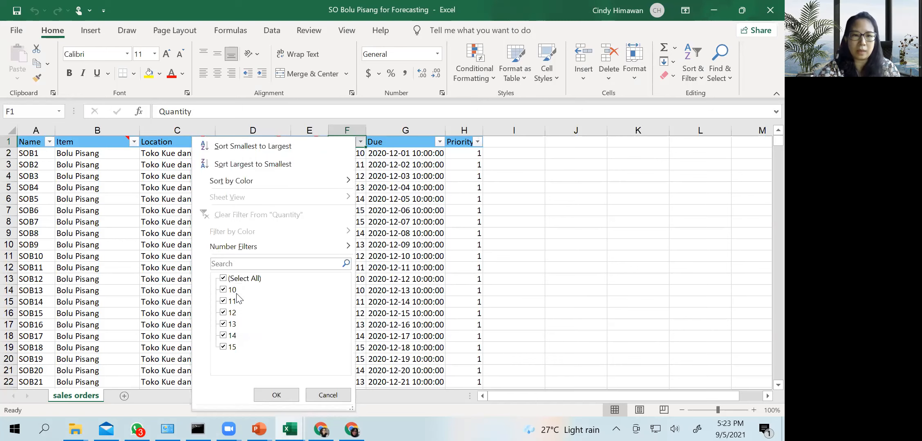
left_click(333, 399)
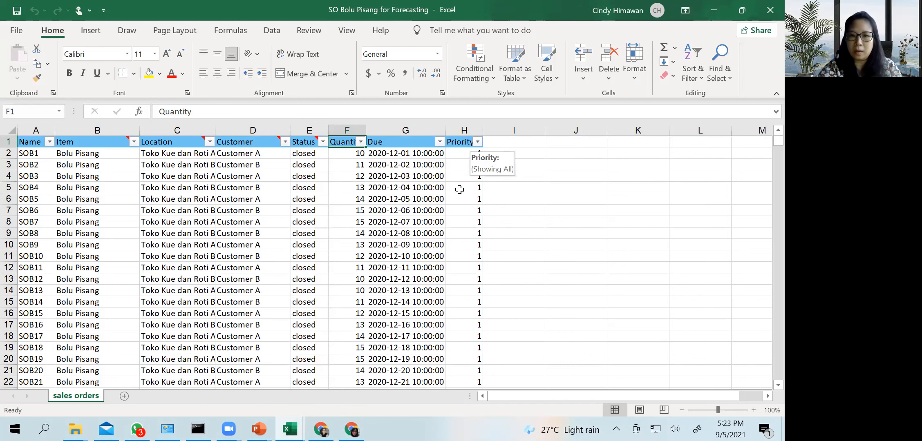
View the Priority column's filter values and compare the priority and customer cells of the first orders
left_click(478, 142)
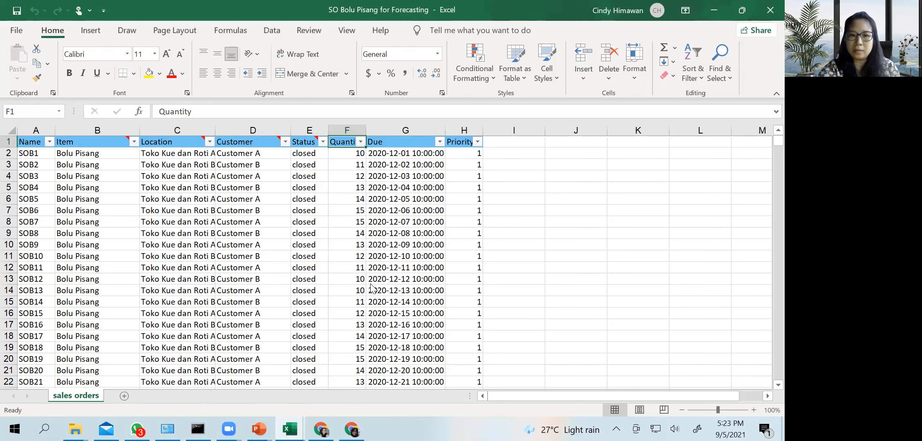
left_click(470, 155)
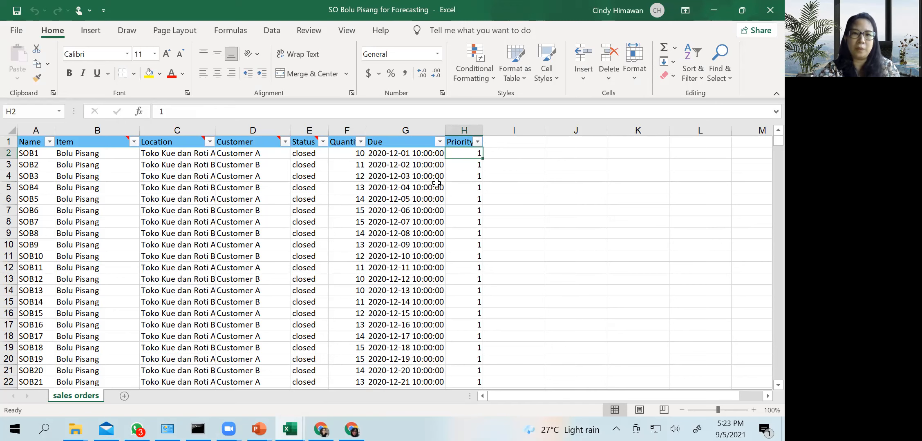
left_click(243, 155)
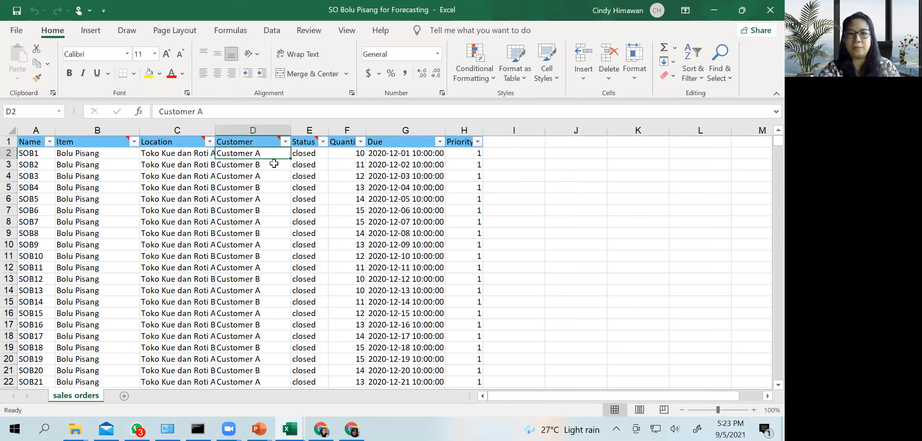
left_click(469, 154)
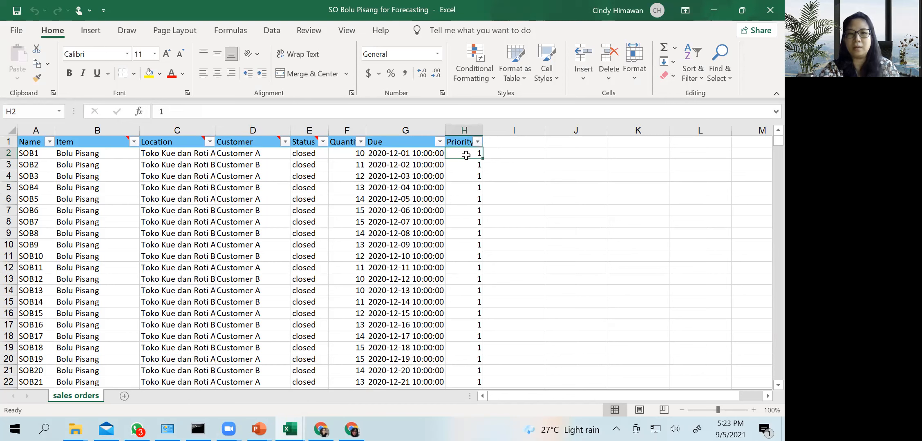
left_click(456, 164)
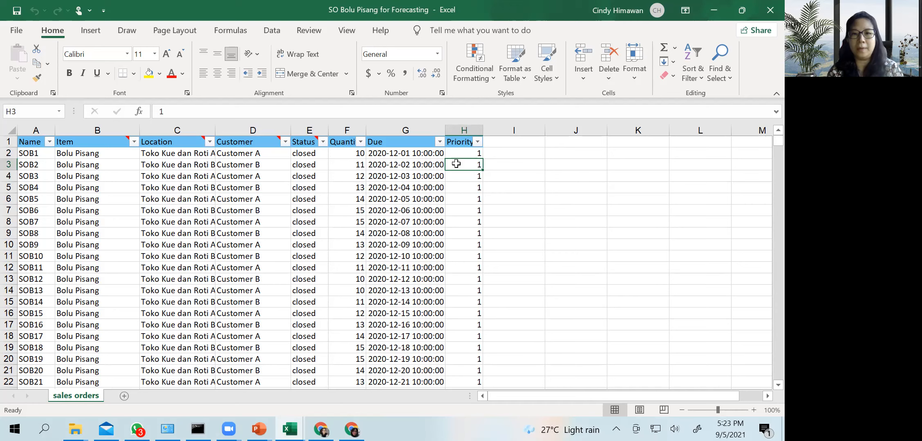
Inspect the Due date and time format in the first two sales order rows
left_click(393, 154)
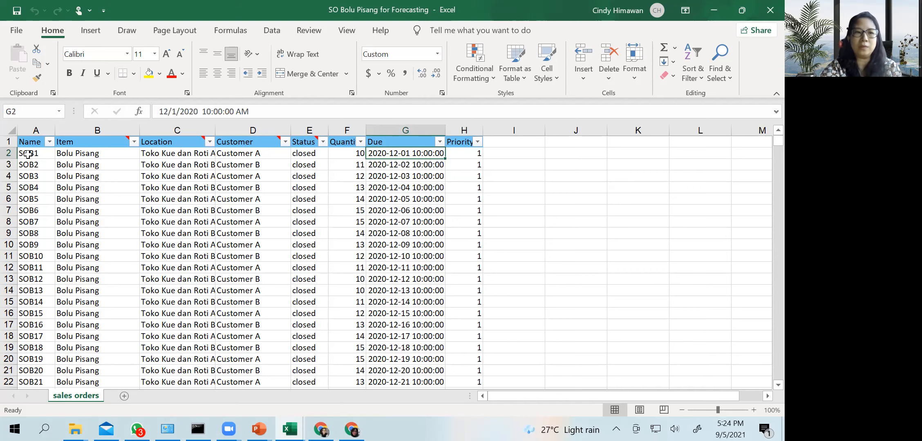
left_click_drag(9, 154, 411, 152)
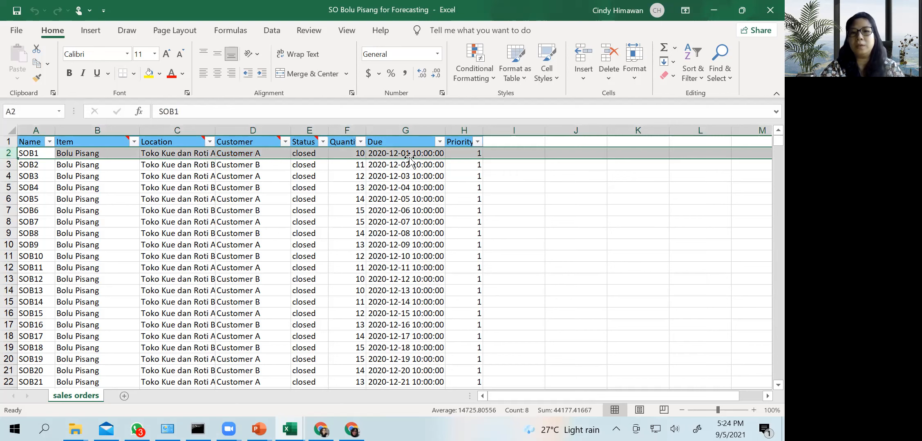
left_click(405, 153)
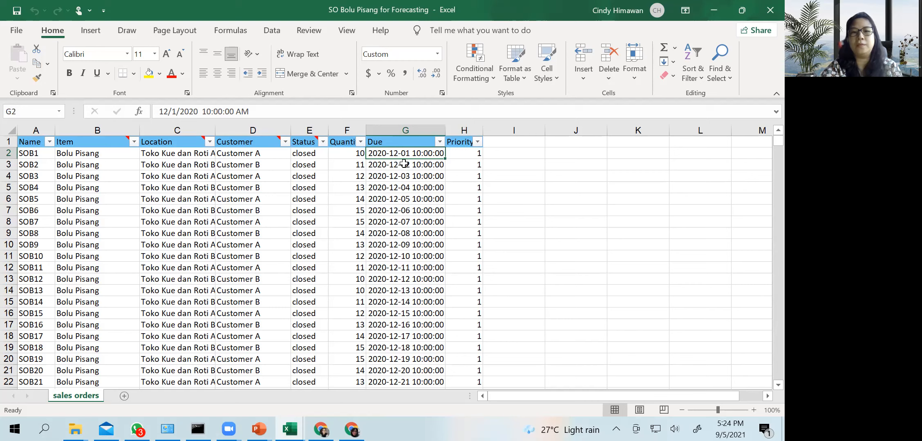
left_click(404, 167)
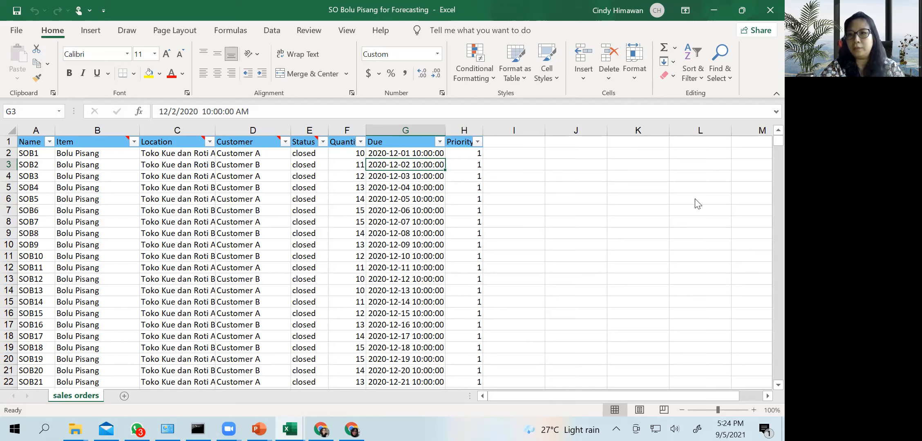
left_click(404, 155)
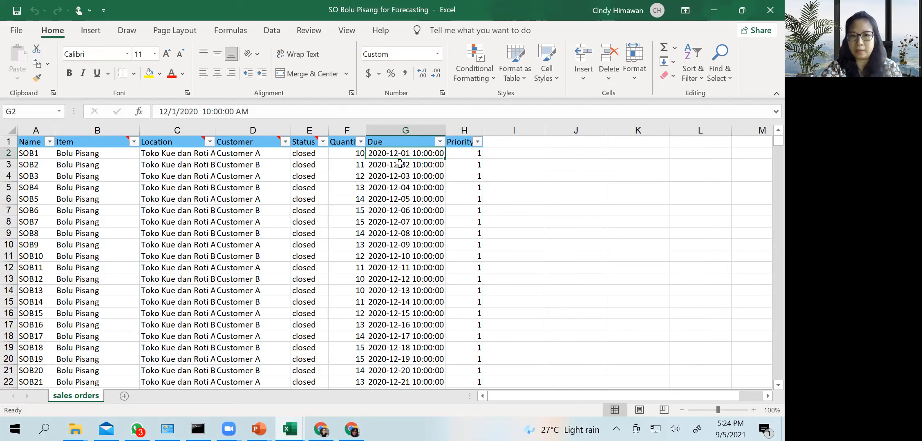
Go to the end of the sales order data and check the latest entries in the Due column
scroll(400, 163, "down", 4)
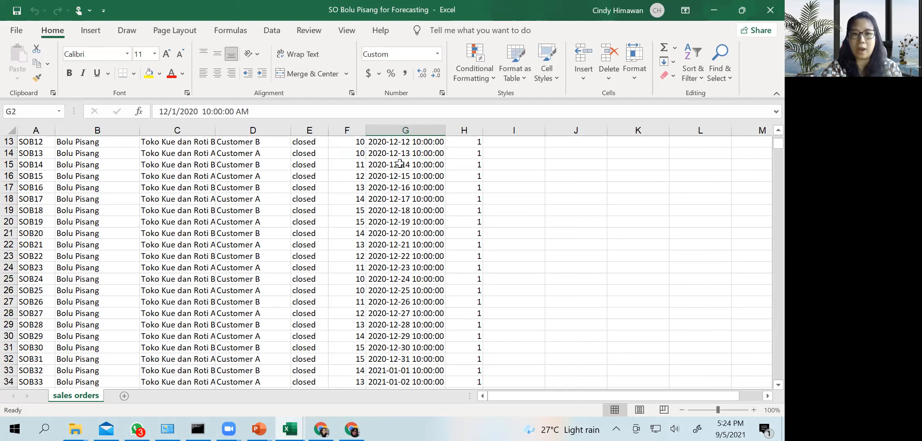
left_click_drag(778, 144, 765, 384)
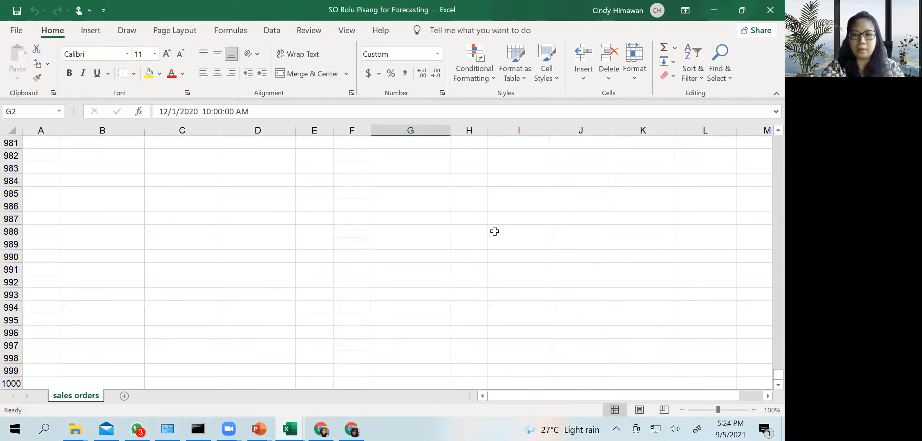
scroll(495, 232, "up", 18)
scroll(407, 231, "up", 19)
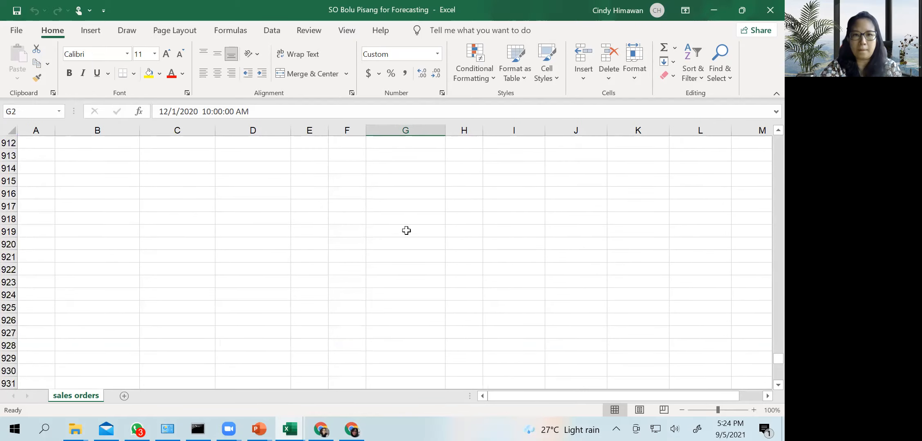
left_click(399, 220)
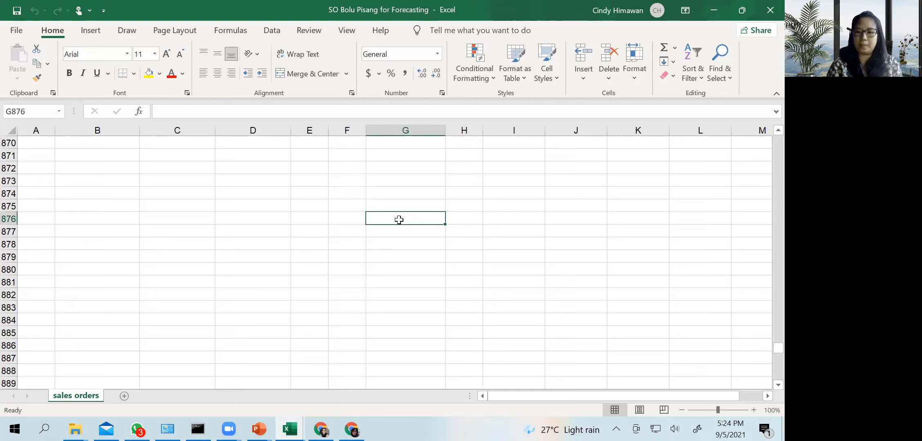
key("ctrl+Up")
key("Down")
key("Up")
key("Up")
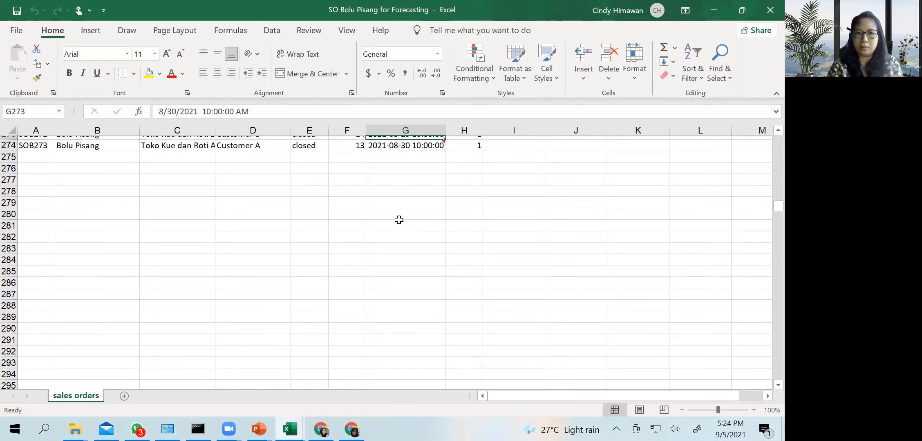
Check the Due cell of the last sales order and the August orders above it
key("Down")
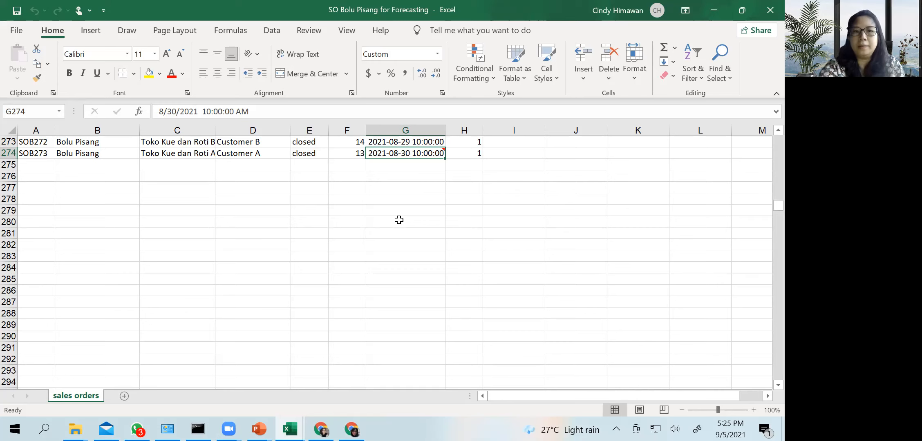
scroll(415, 174, "up", 10)
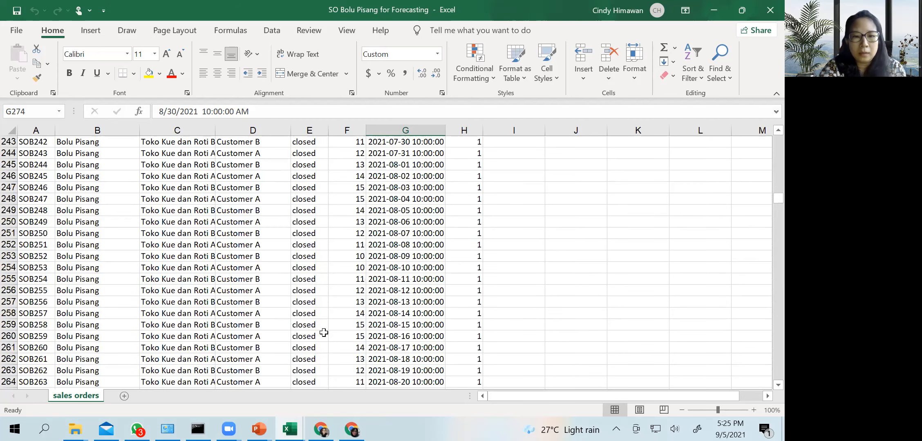
Switch to the frePPLe browser window and open the Sales Orders table of the P4 forecasting scenario
left_click(321, 429)
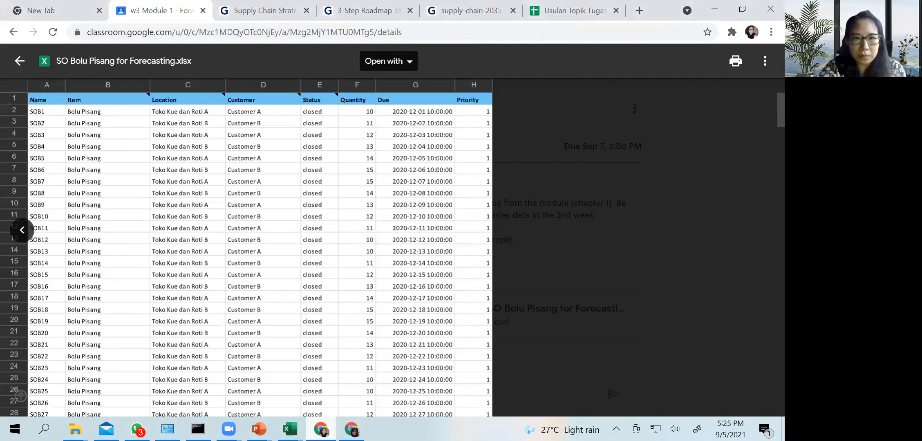
left_click(352, 429)
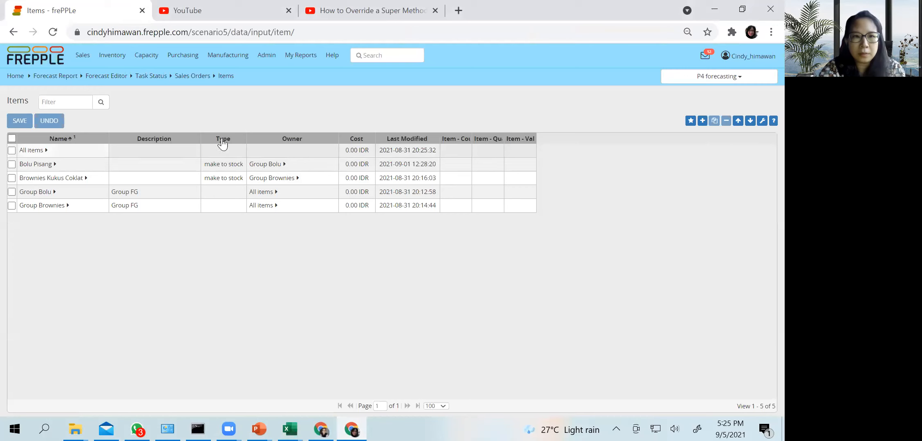
mouse_move(83, 55)
left_click(93, 78)
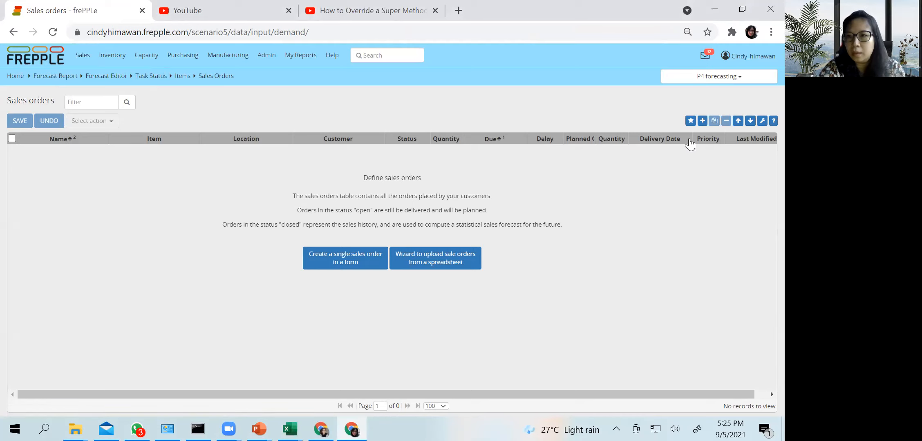
Start a file import into the sales orders and choose "SO Bolu Pisang for Forecasting" from the P4 folder
left_click(735, 125)
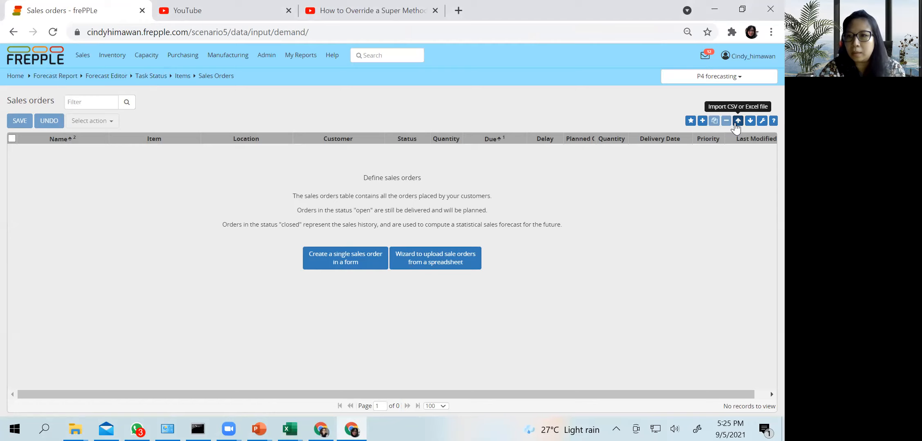
left_click(738, 121)
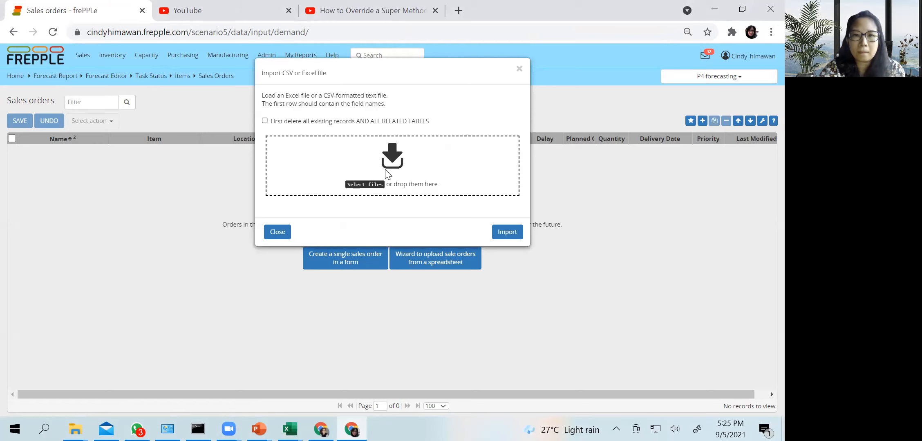
left_click(369, 185)
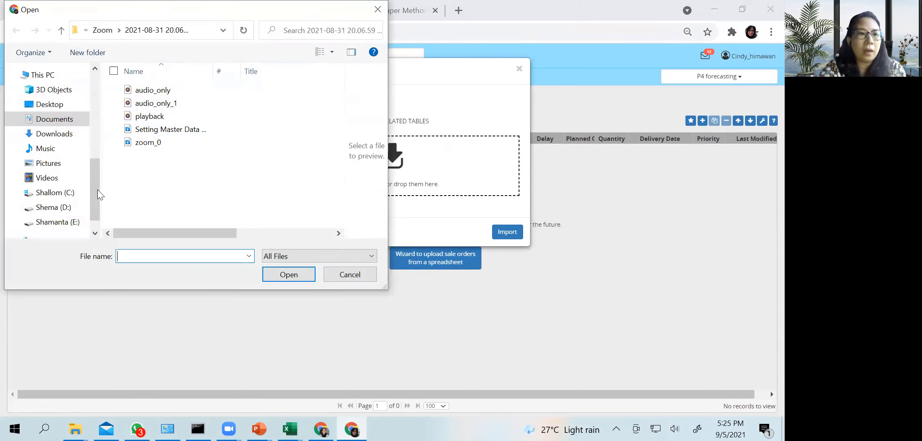
left_click_drag(97, 190, 98, 138)
left_click(36, 173)
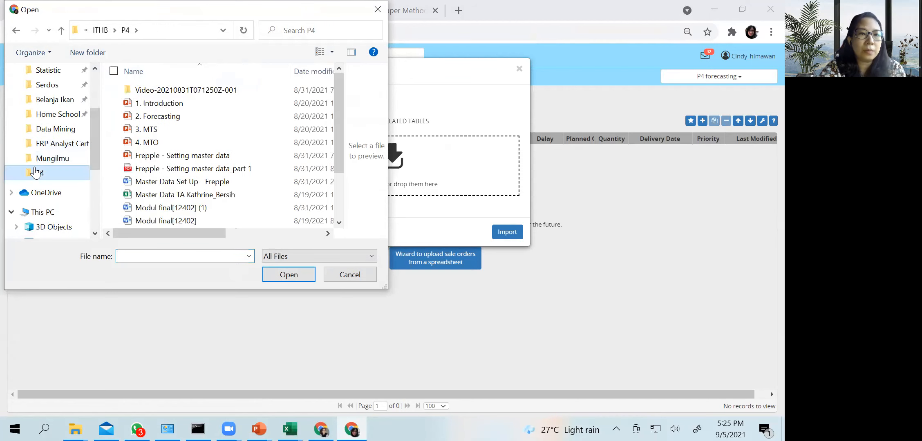
scroll(189, 192, "down", 2)
left_click(189, 195)
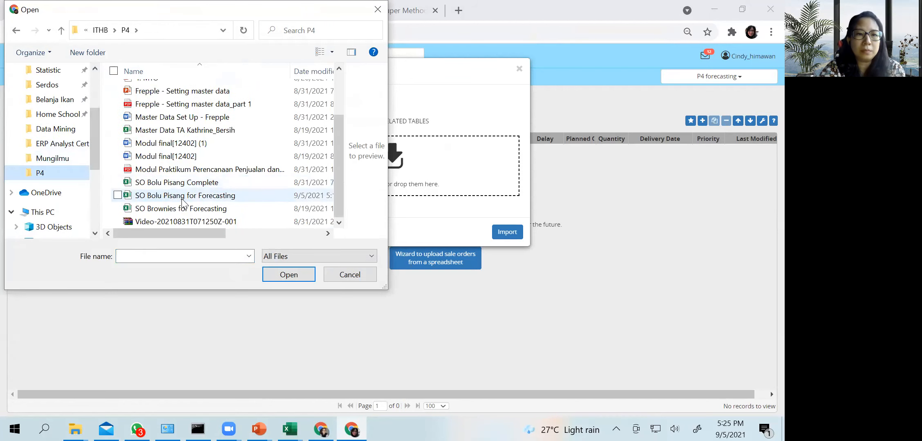
left_click(283, 271)
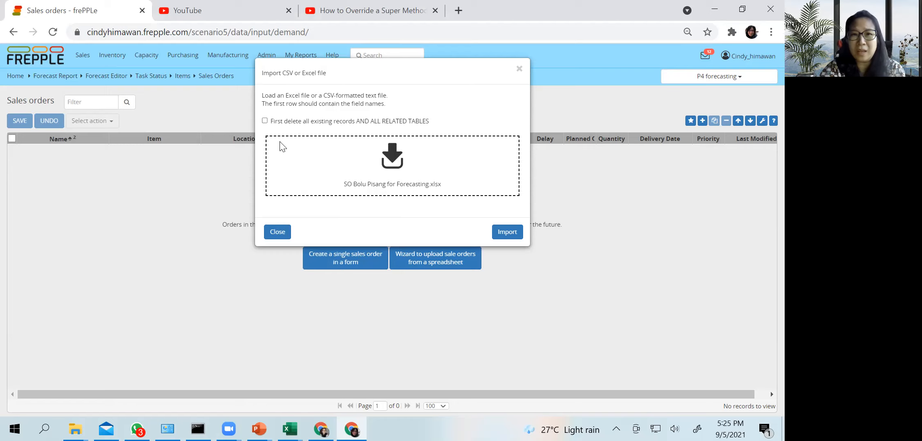
Import the file with all existing records and related tables deleted first, and close the import dialog
left_click(265, 121)
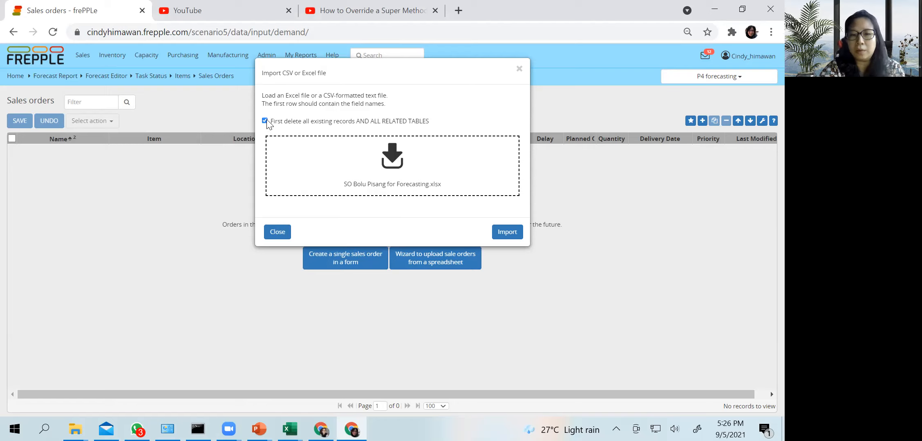
left_click(510, 232)
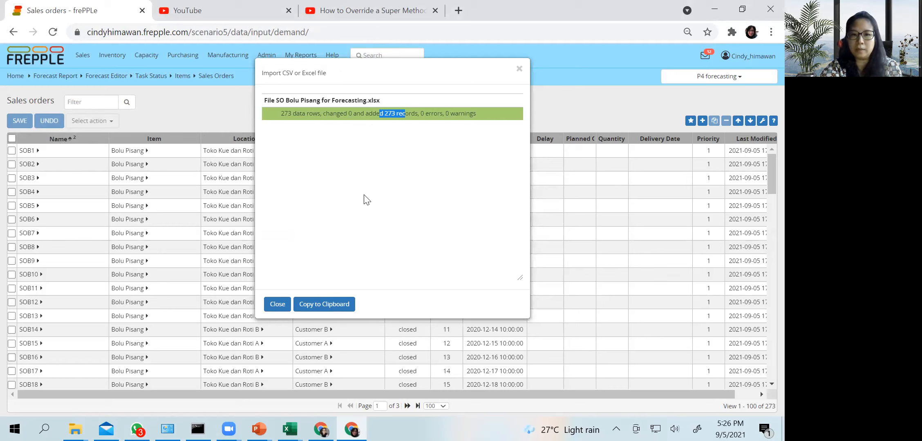
left_click(281, 305)
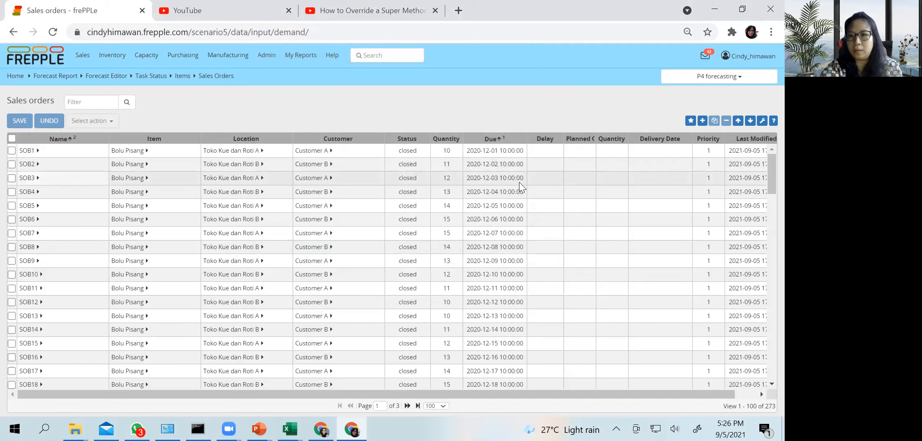
Look through the imported Bolu Pisang sales orders and their due dates
scroll(520, 183, "down", 7)
scroll(540, 218, "down", 20)
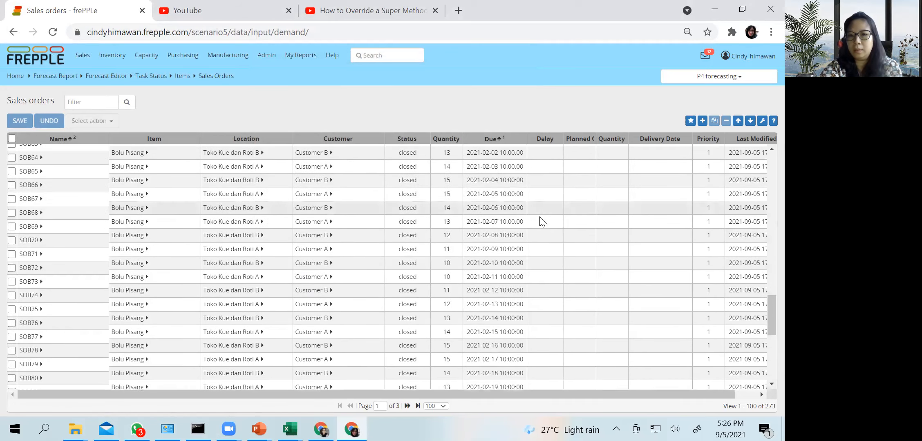
scroll(540, 217, "up", 20)
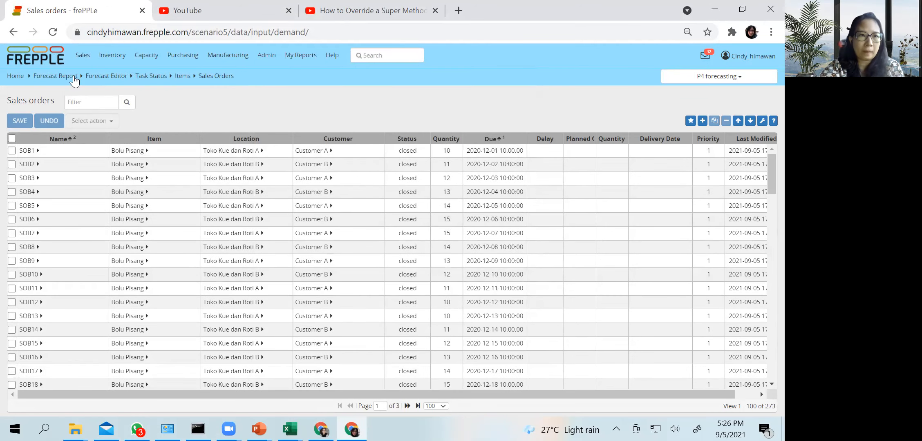
Open the Forecast Report and look over its item, customer and location rows ahead of the forecast run
mouse_move(305, 80)
mouse_move(82, 58)
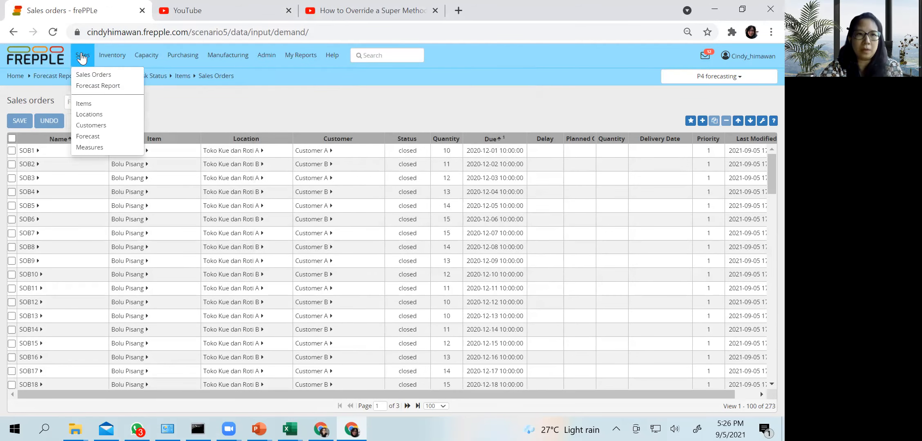
left_click(91, 75)
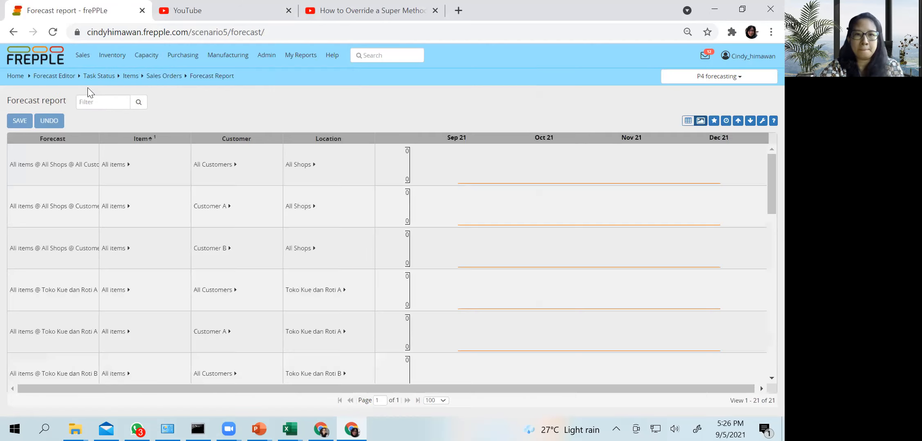
scroll(524, 208, "down", 12)
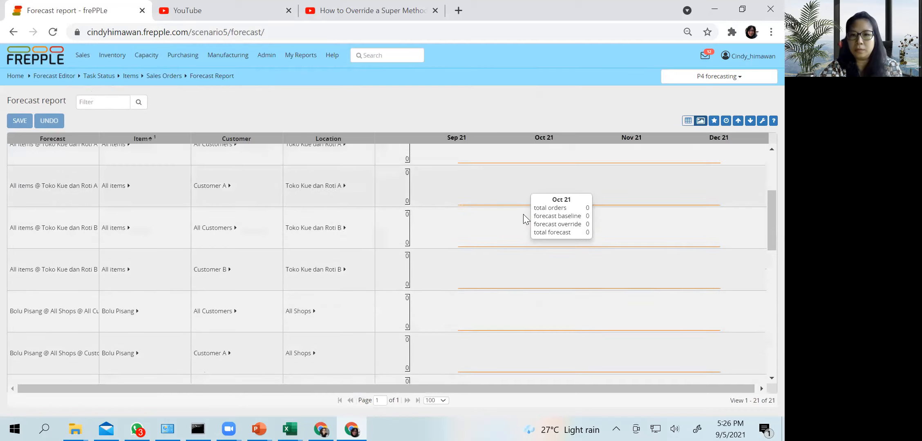
scroll(520, 219, "up", 12)
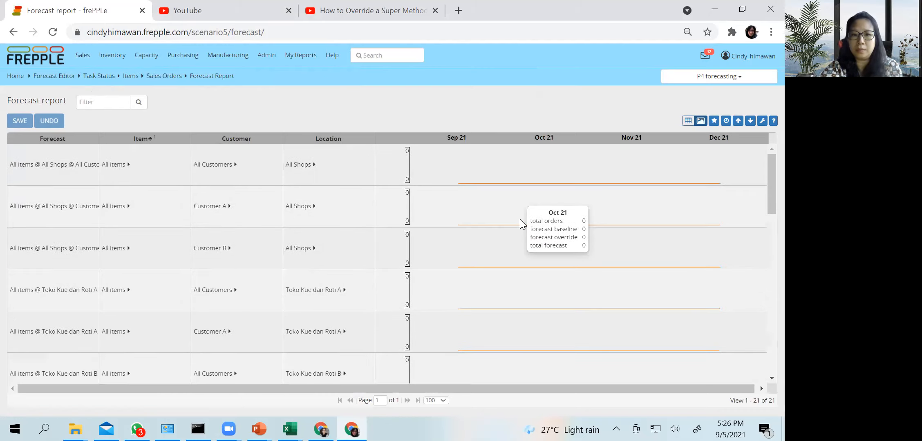
Open the sales Forecast table and review the Bolu Pisang entries by location, customer and method
left_click(81, 55)
left_click(79, 61)
left_click(79, 61)
left_click(91, 148)
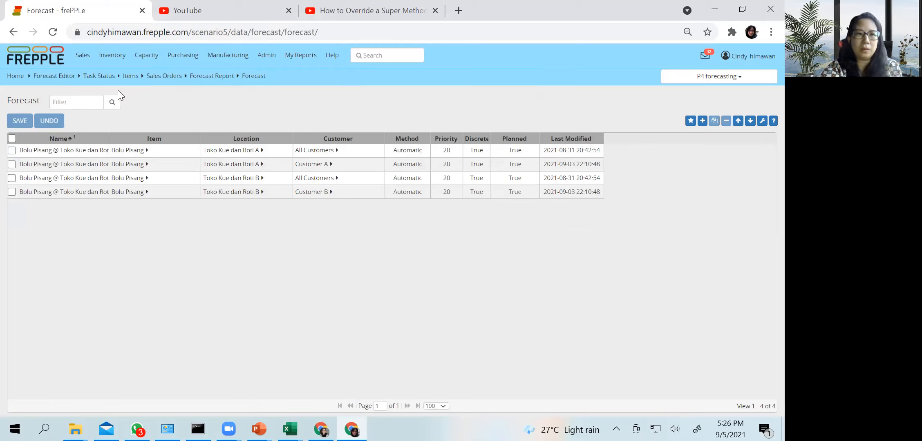
left_click(82, 55)
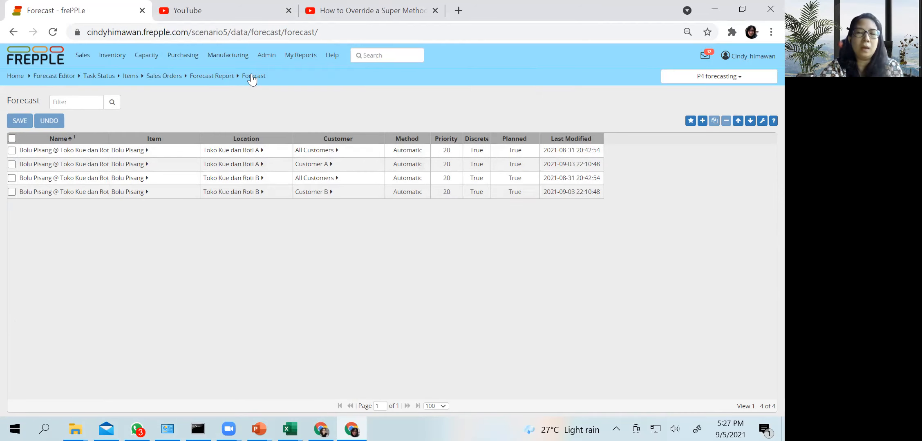
Launch a constrained plan with Generate forecast as the only optional planning step, and check the runplan task's status
left_click(273, 57)
left_click(273, 74)
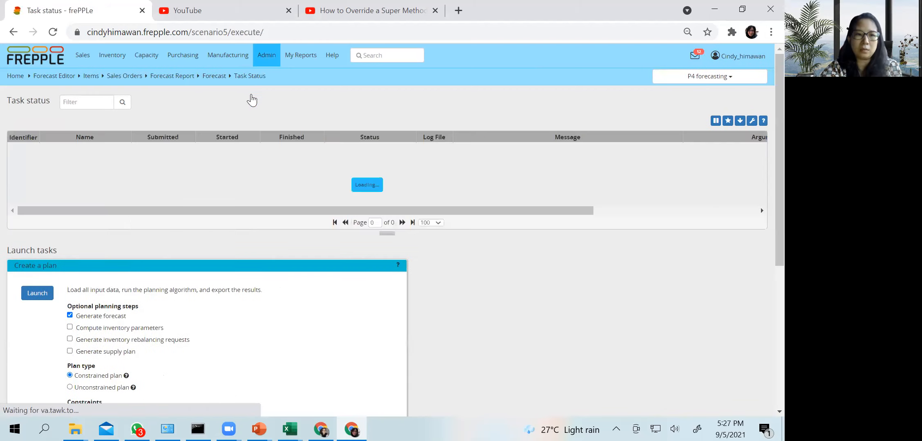
scroll(137, 261, "down", 1)
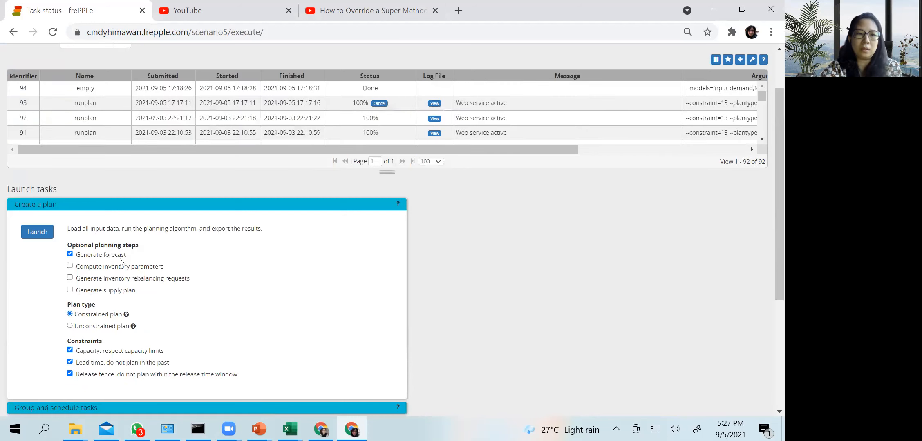
scroll(119, 259, "down", 1)
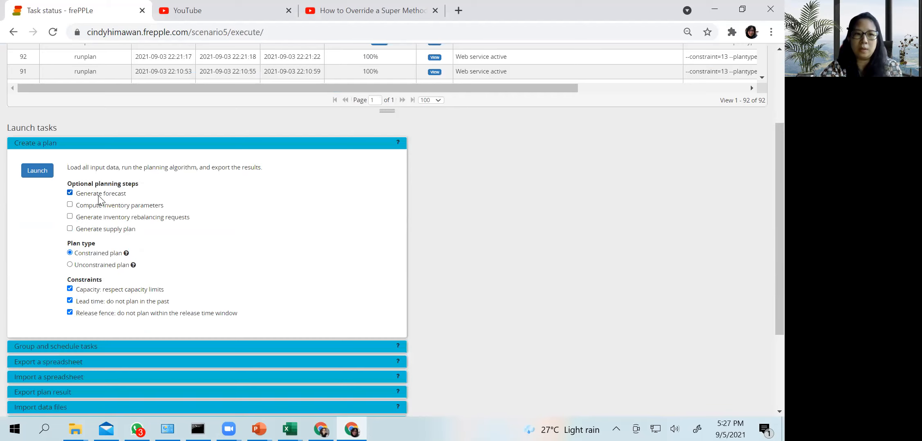
left_click(40, 173)
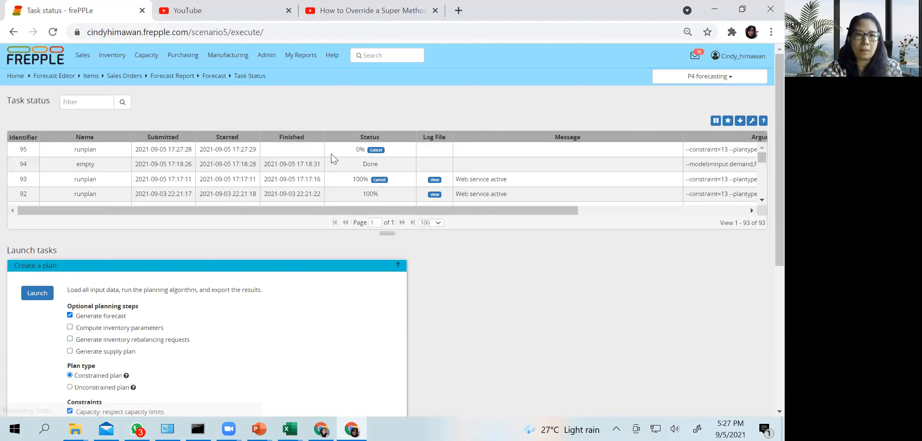
left_click_drag(65, 145, 128, 145)
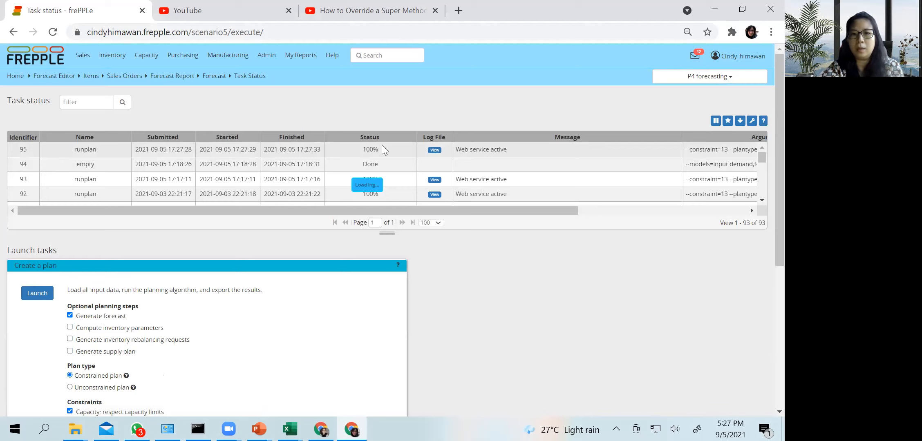
left_click(502, 144)
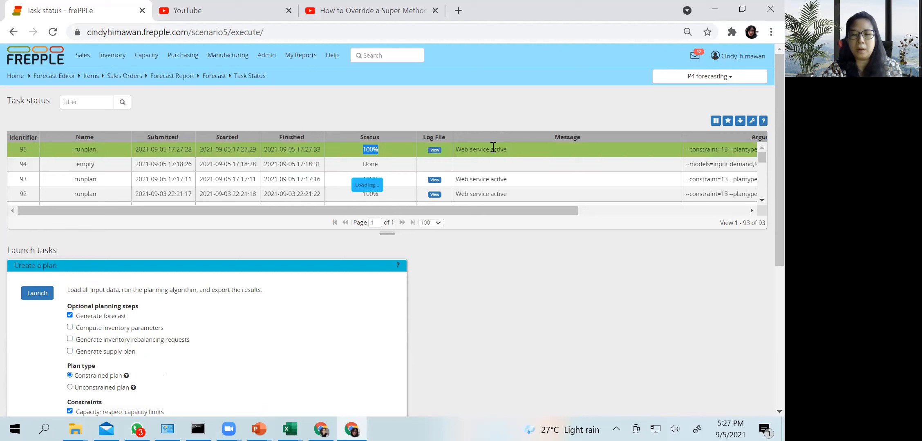
Reopen the Forecast Report and examine the Bolu Pisang forecasts by customer and location from September 2021
left_click(103, 56)
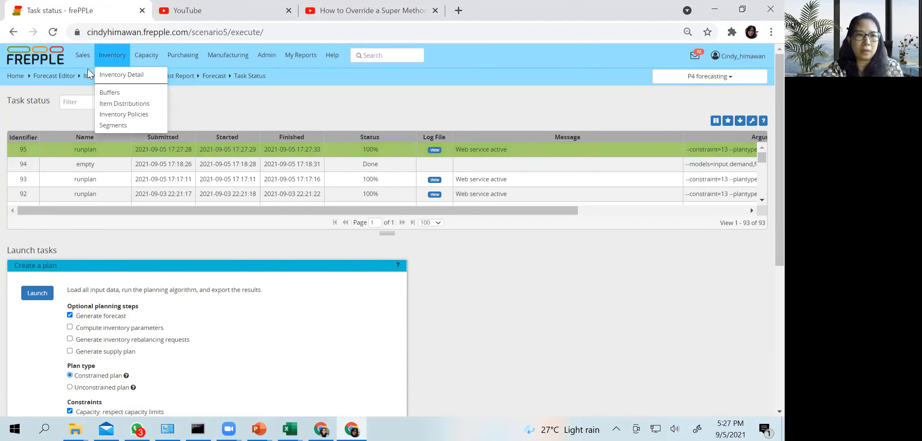
left_click(82, 56)
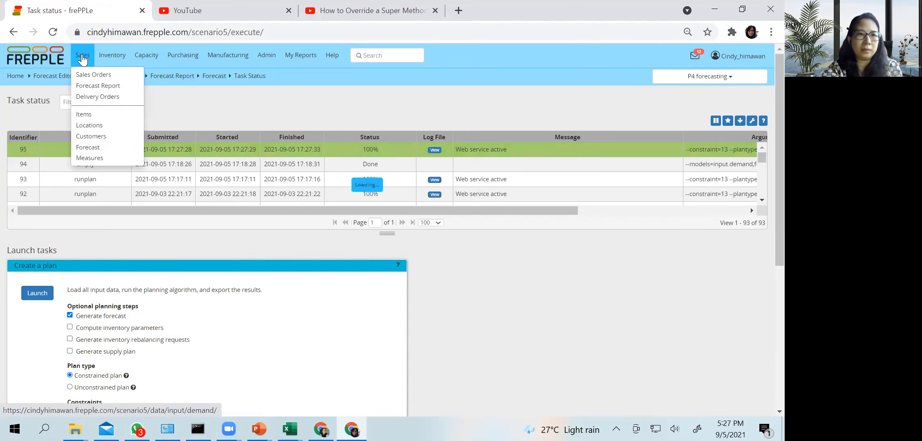
left_click(82, 57)
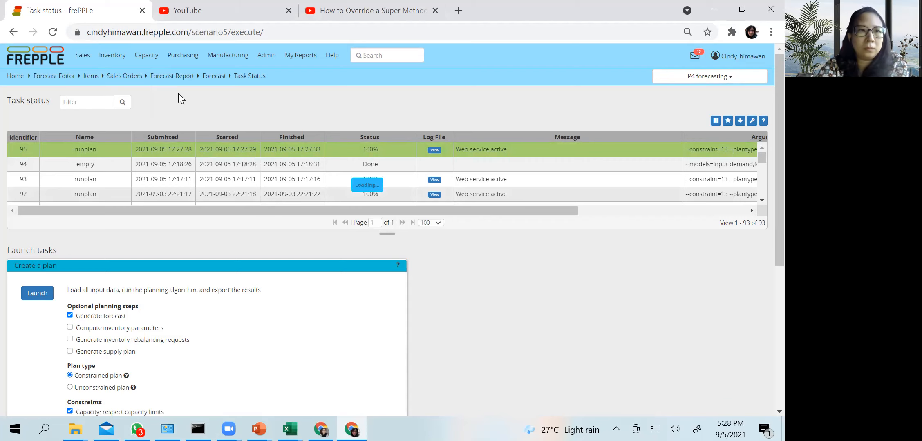
mouse_move(82, 54)
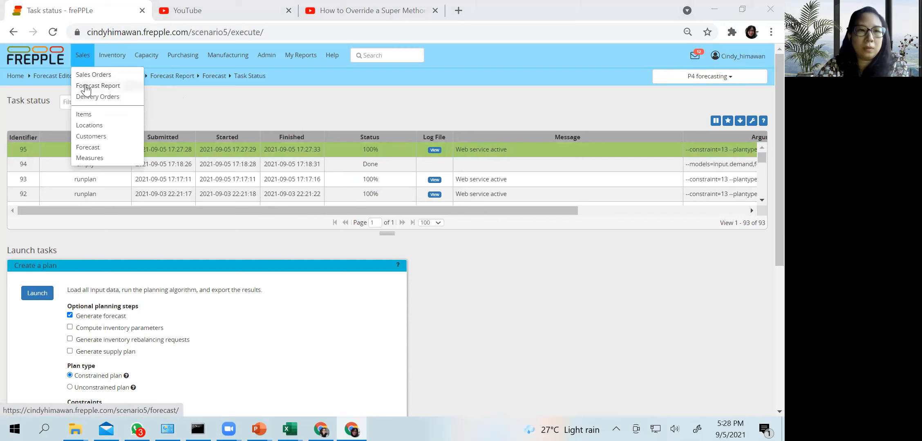
left_click(86, 86)
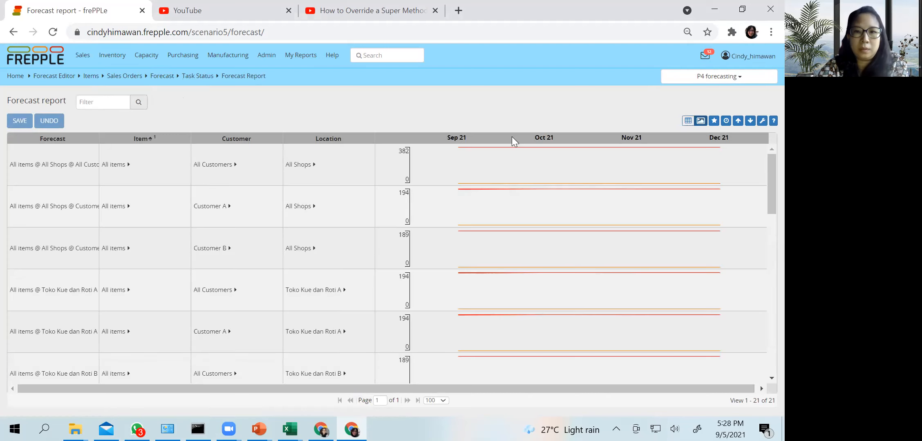
scroll(481, 178, "down", 6)
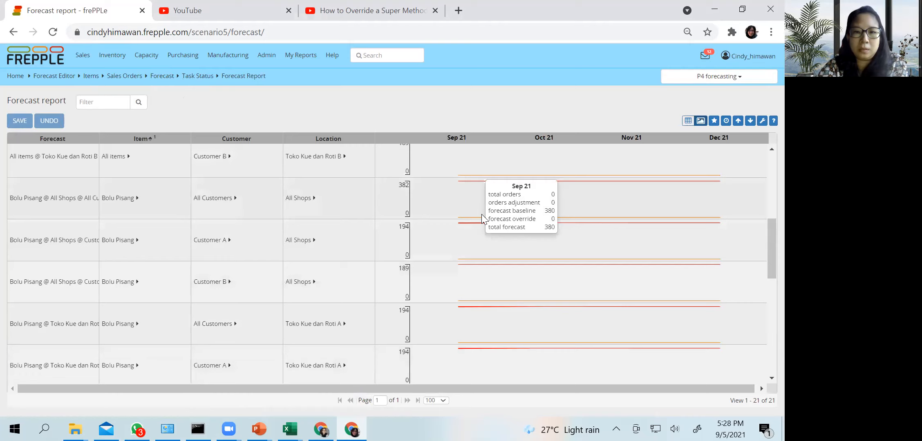
scroll(481, 214, "up", 1)
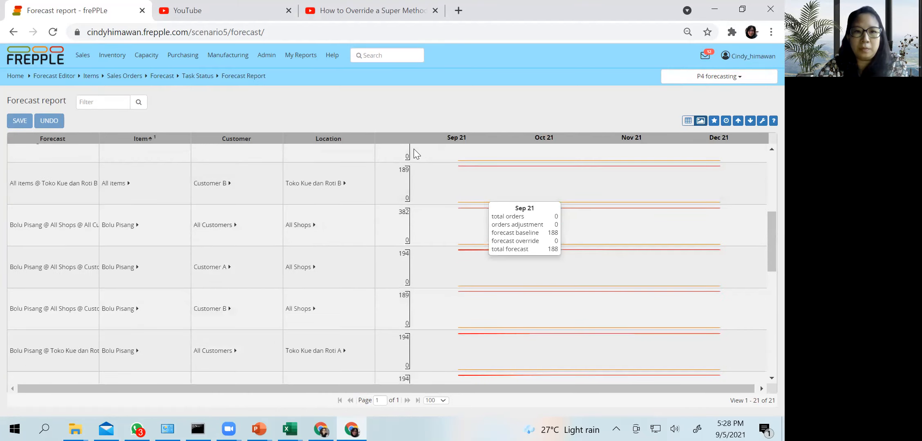
Check the forecast for all items, all customers and all shops in the Forecast Report, and open the Forecast Editor
scroll(413, 150, "up", 6)
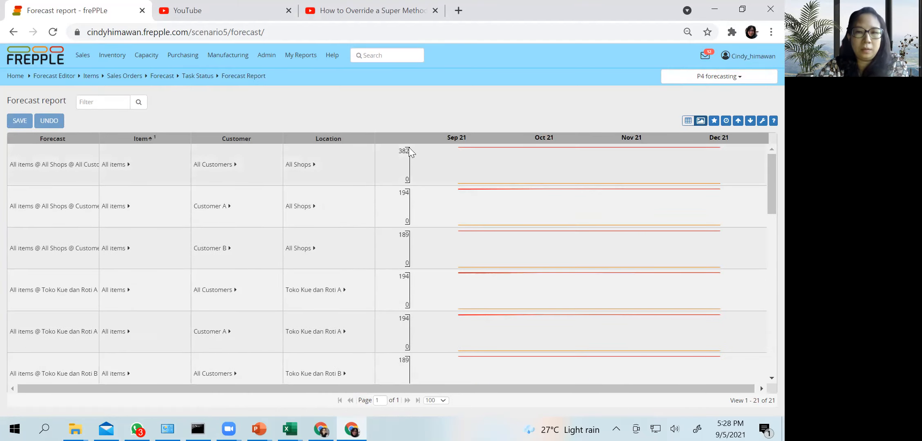
left_click(217, 165)
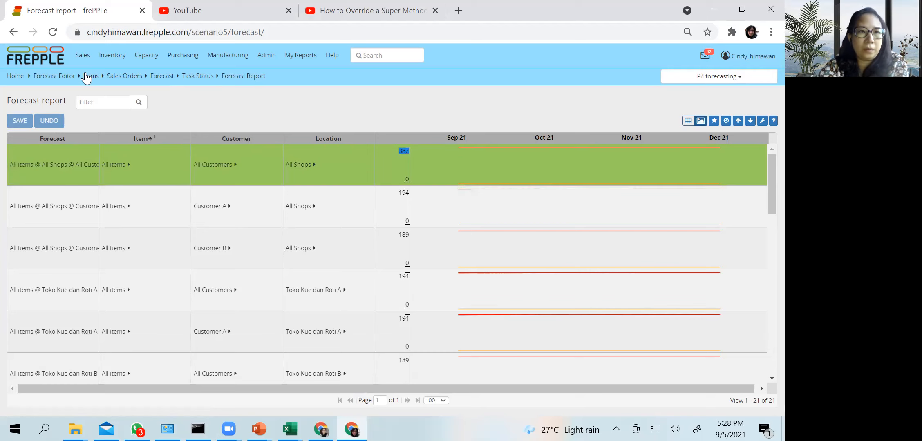
left_click(81, 56)
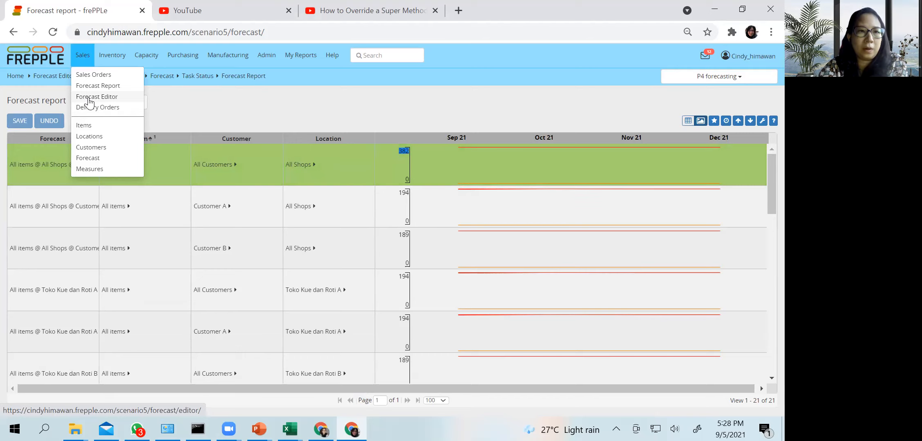
left_click(89, 98)
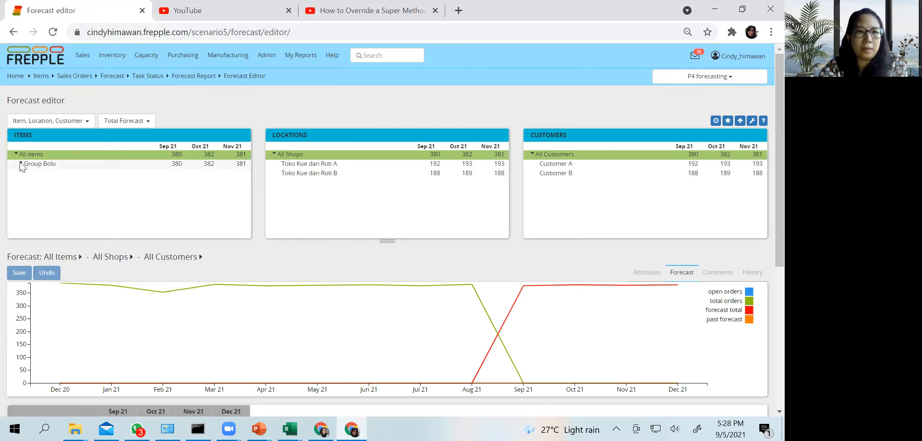
Expand Group Bolu in the items hierarchy and compare its September to November 2021 forecasts with those of Bolu Pisang
left_click(21, 163)
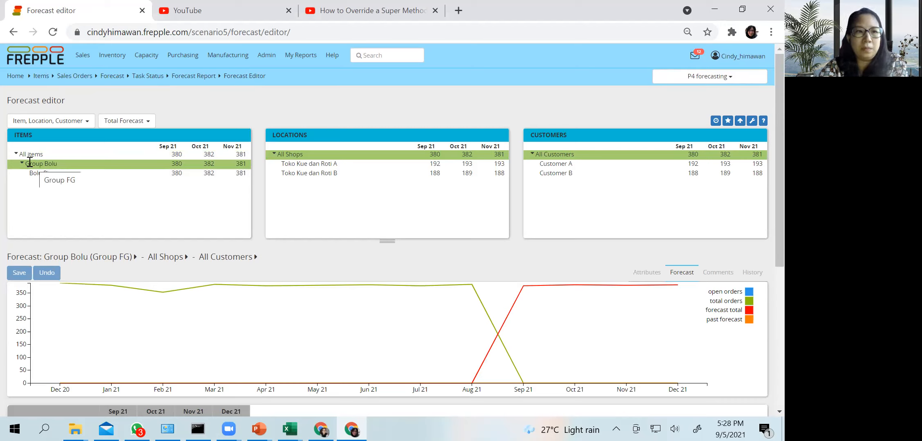
left_click(21, 163)
left_click(21, 164)
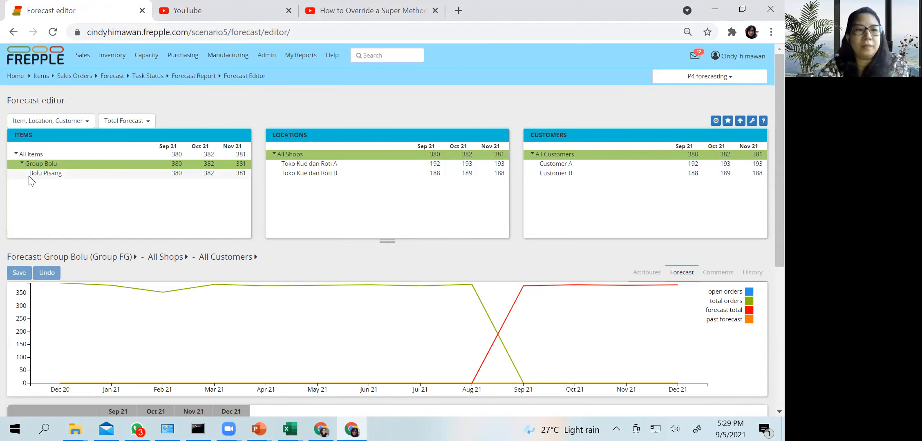
left_click(39, 173)
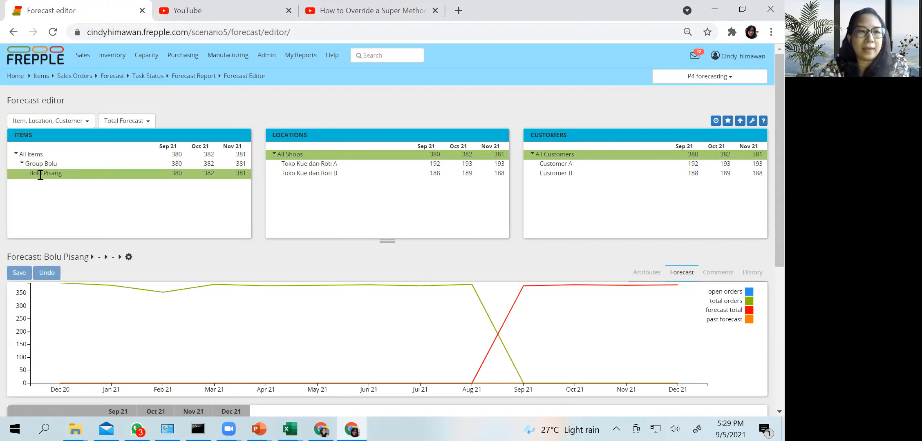
left_click(46, 164)
left_click(20, 163)
left_click(20, 163)
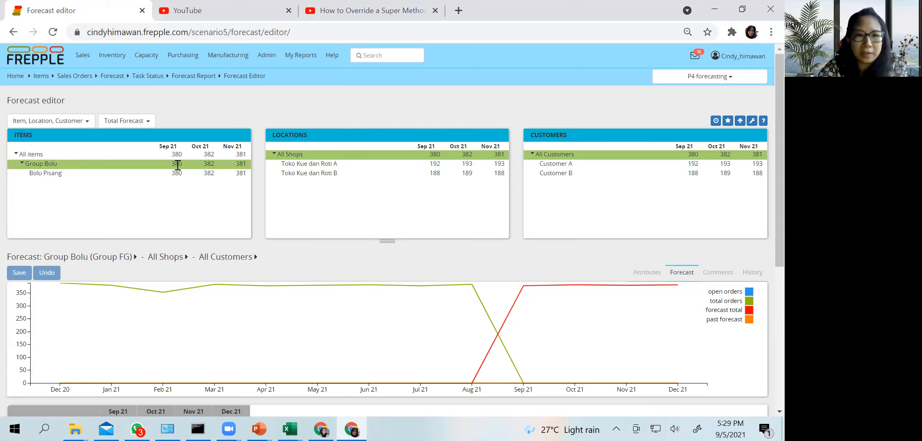
left_click(25, 164)
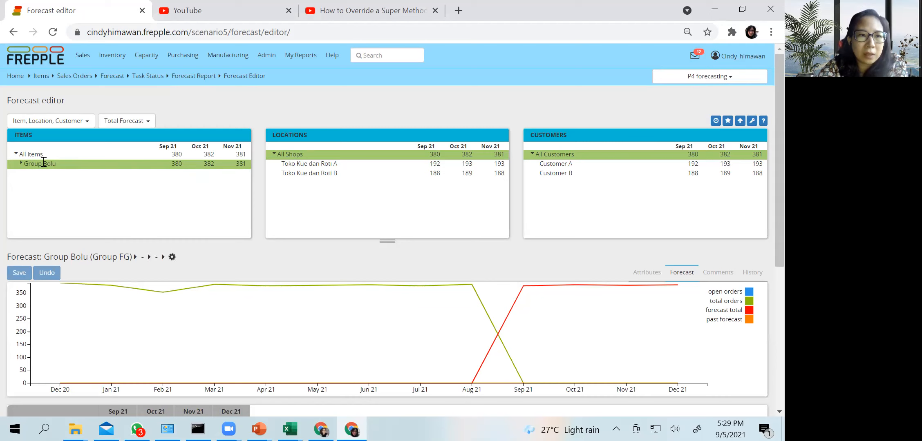
left_click(25, 164)
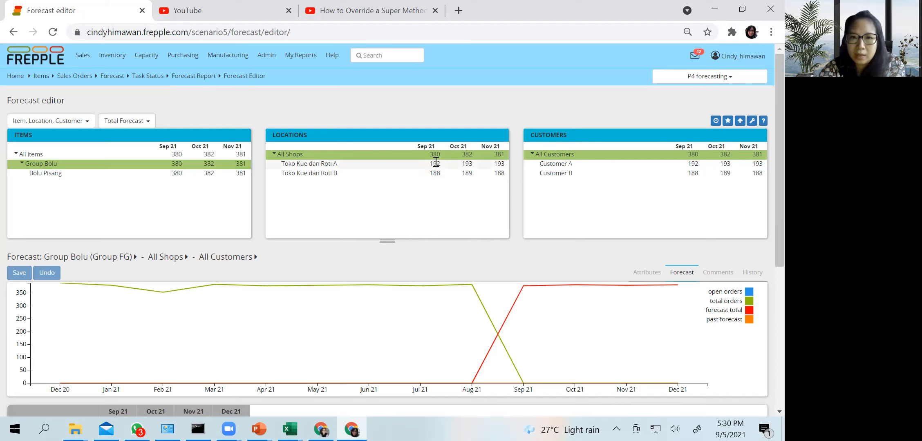
Compare Group Bolu's forecast at Toko Kue dan Roti A and Toko Kue dan Roti B, and return to All Shops
left_click(353, 164)
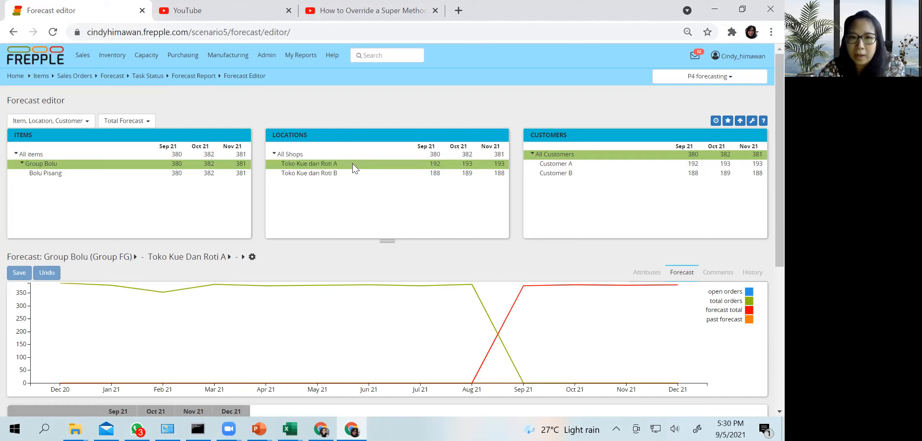
left_click(329, 172)
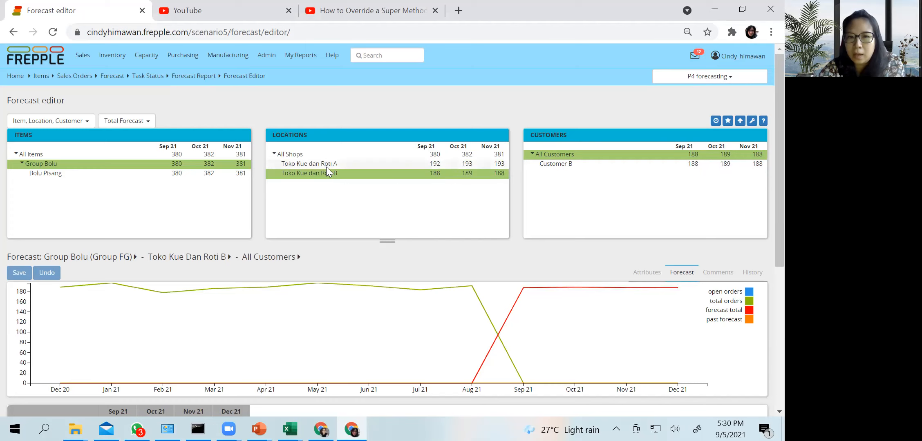
left_click(327, 154)
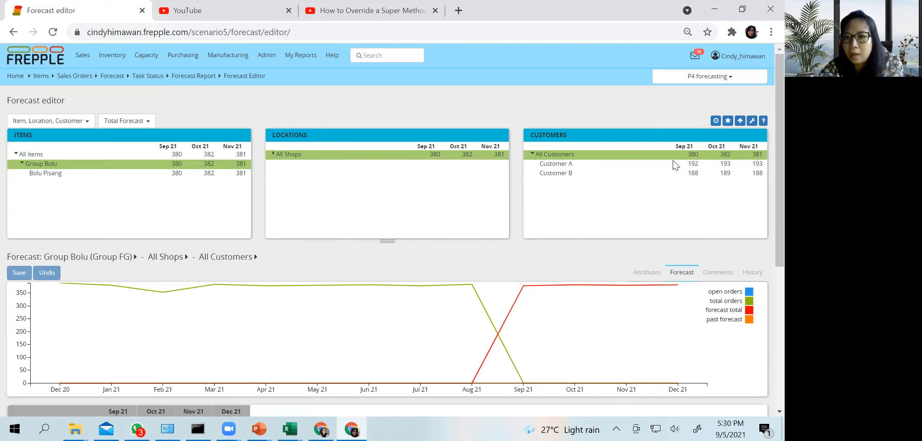
Compare the Group Bolu forecasts of Customer A and Customer B across All Shops, ending on Customer B
left_click(546, 163)
left_click(552, 174)
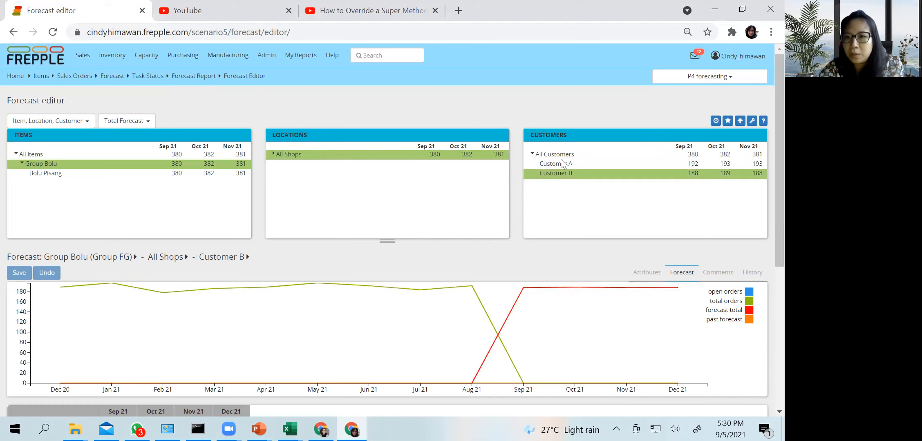
left_click(561, 164)
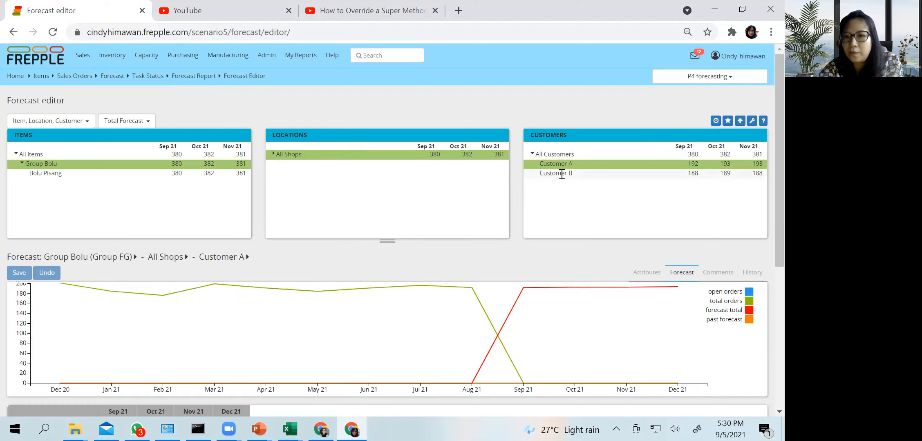
left_click(562, 174)
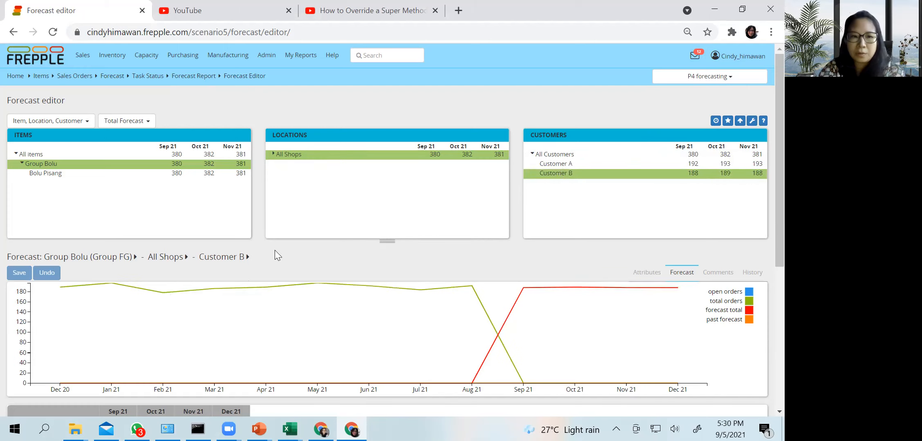
Examine Customer B's order history chart and monthly forecast table, focusing on the September 2021 forecast baseline
scroll(450, 261, "down", 1)
scroll(449, 258, "down", 1)
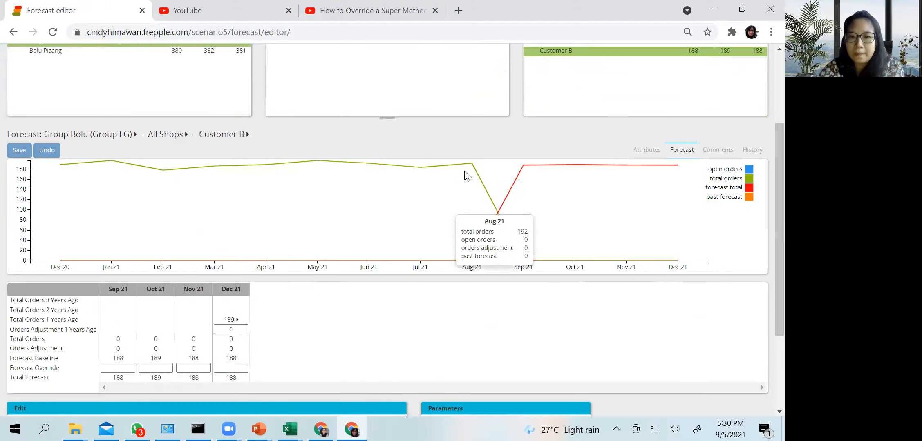
scroll(361, 279, "down", 2)
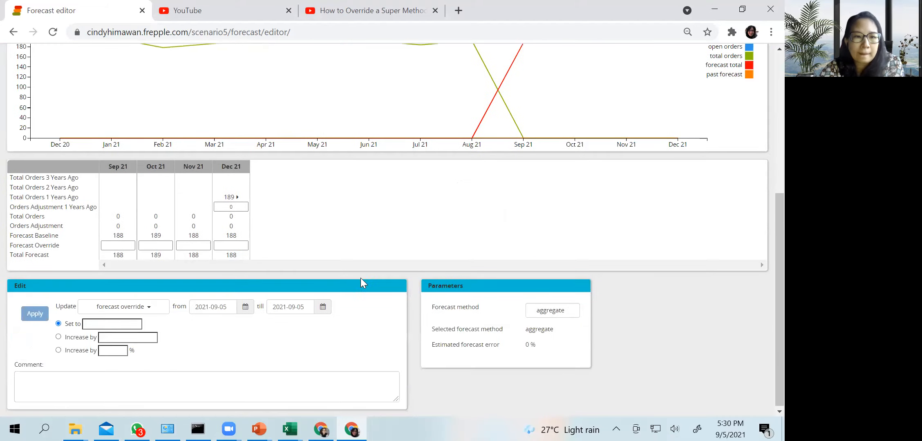
double_click(115, 236)
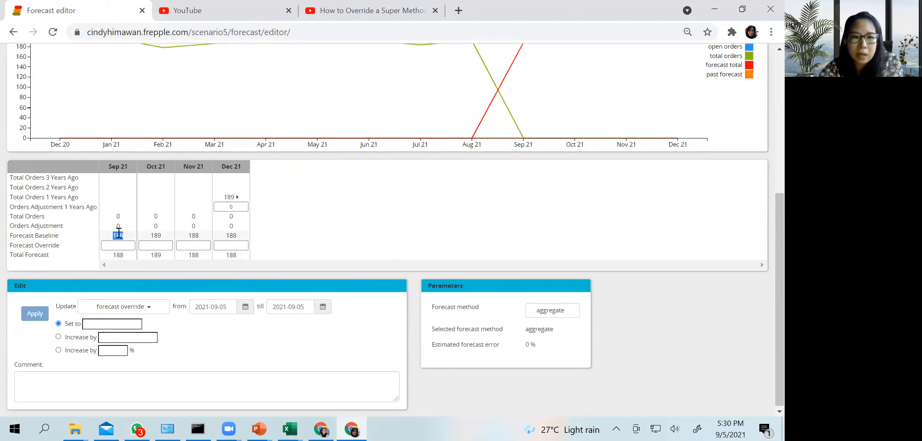
scroll(118, 233, "up", 6)
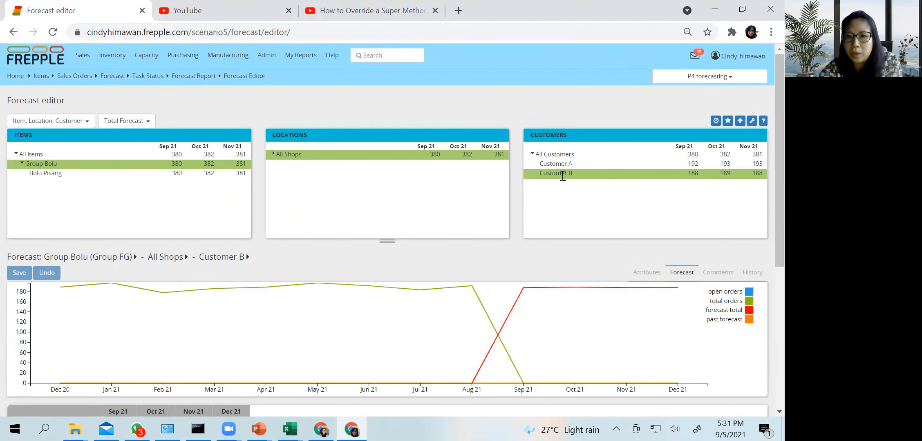
Show Group Bolu for All Shops and All Customers, and inspect the forecast method available at this aggregate level
left_click(273, 154)
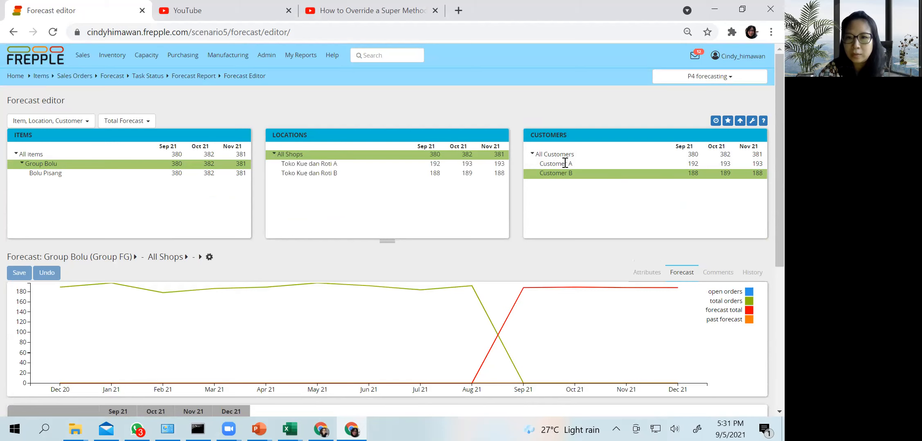
left_click(567, 155)
left_click(558, 154)
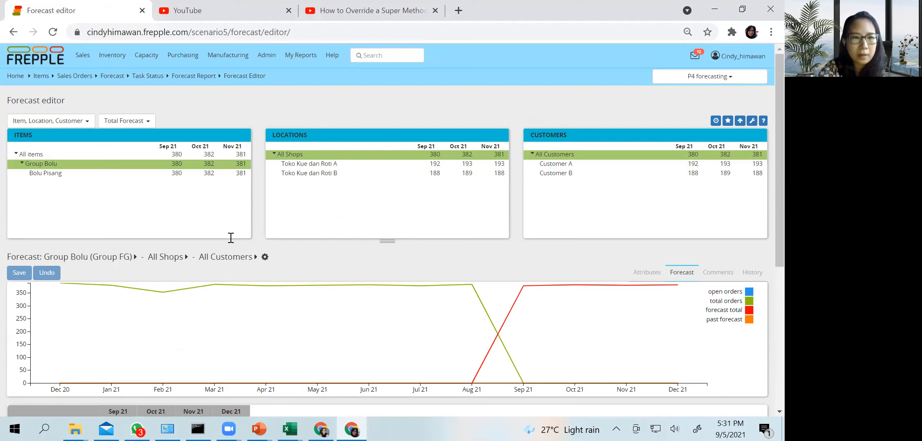
scroll(284, 200, "down", 6)
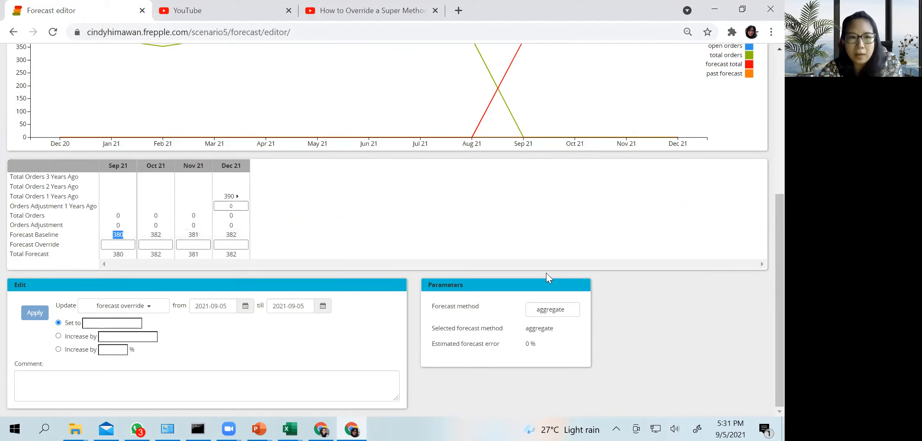
left_click(552, 311)
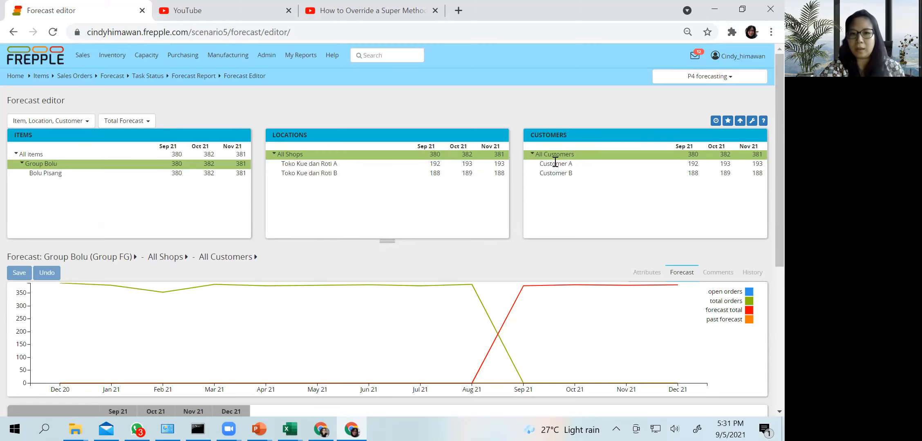
Select Bolu Pisang at Toko Kue dan Roti A and review its September 2021 forecast baseline
left_click(37, 173)
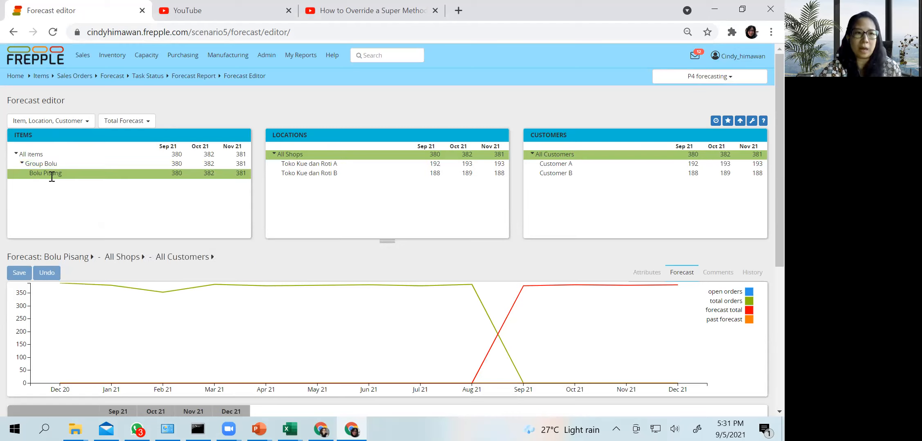
left_click(336, 164)
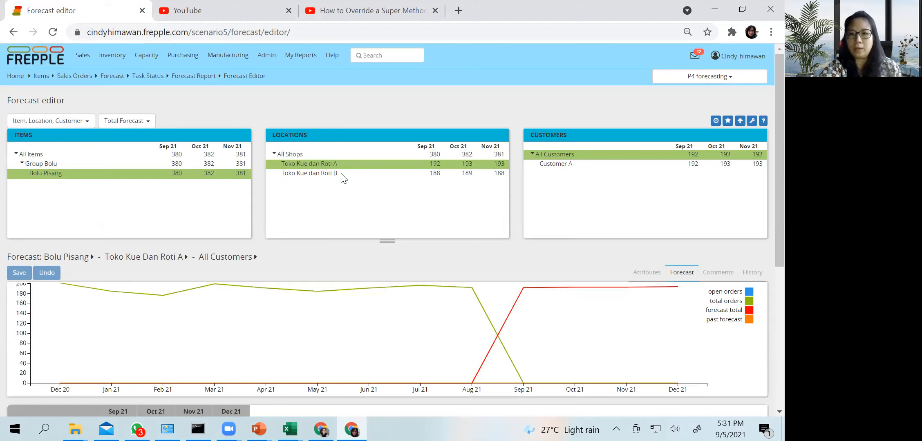
scroll(349, 180, "down", 3)
scroll(548, 250, "down", 1)
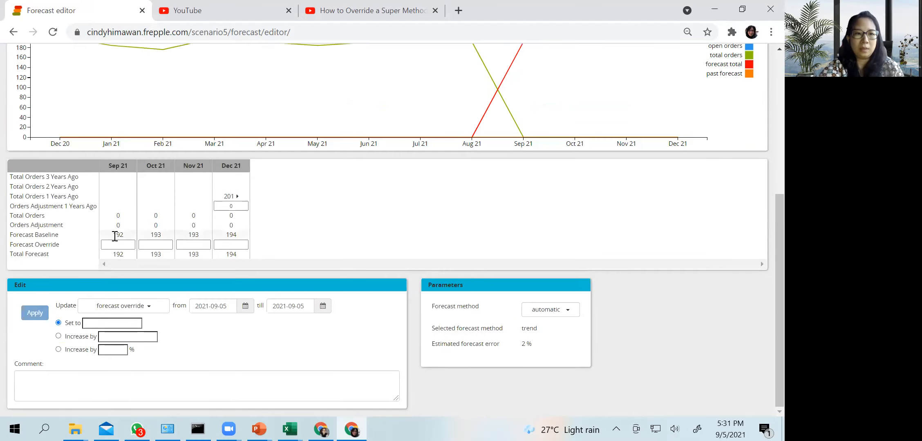
double_click(133, 231)
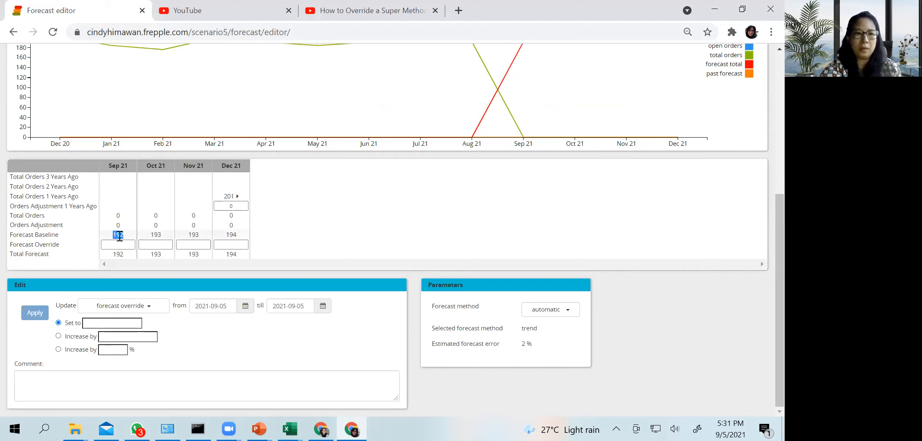
scroll(408, 159, "up", 6)
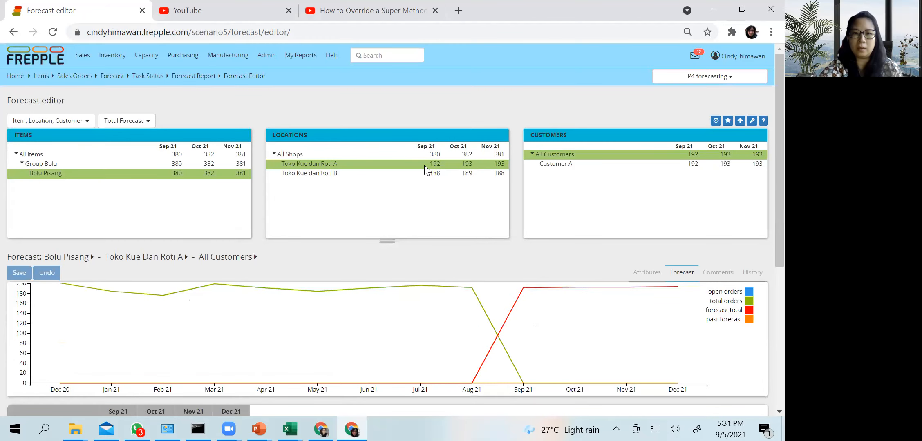
Inspect the selected forecast method and estimated forecast error for Bolu Pisang at Toko Kue dan Roti A
scroll(409, 185, "down", 6)
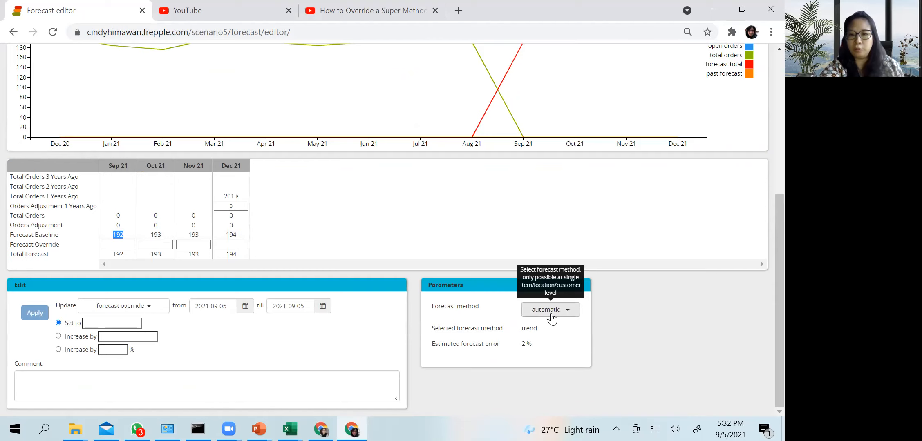
left_click_drag(550, 330, 517, 332)
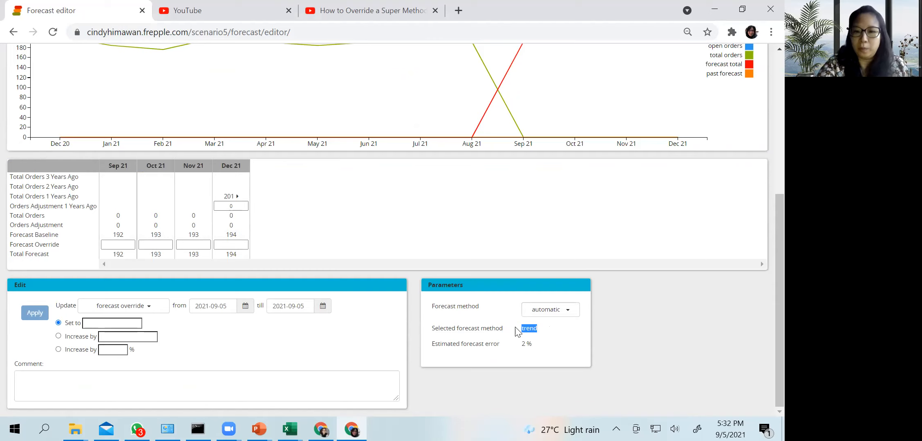
left_click_drag(520, 344, 533, 348)
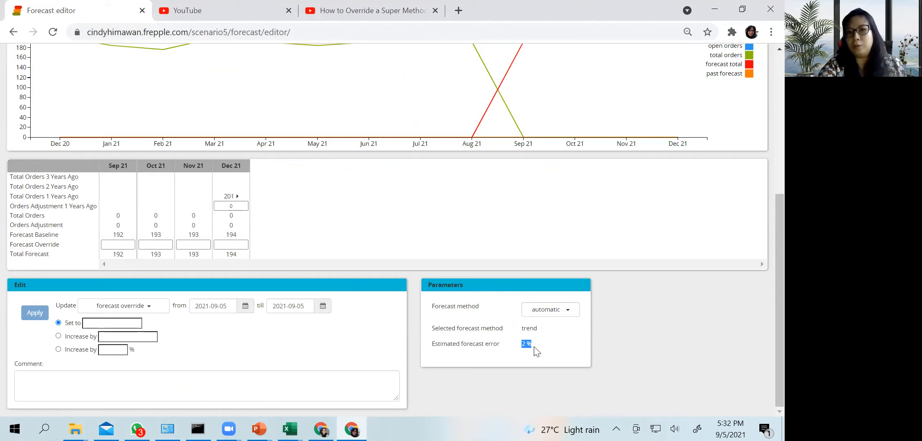
Try the constant forecast method for Bolu Pisang at Toko Kue dan Roti A and check the chart and monthly table
left_click(569, 314)
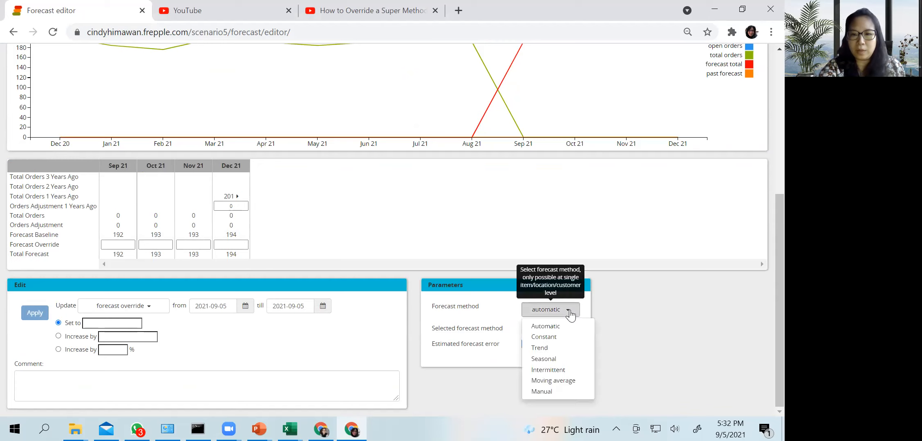
left_click(552, 338)
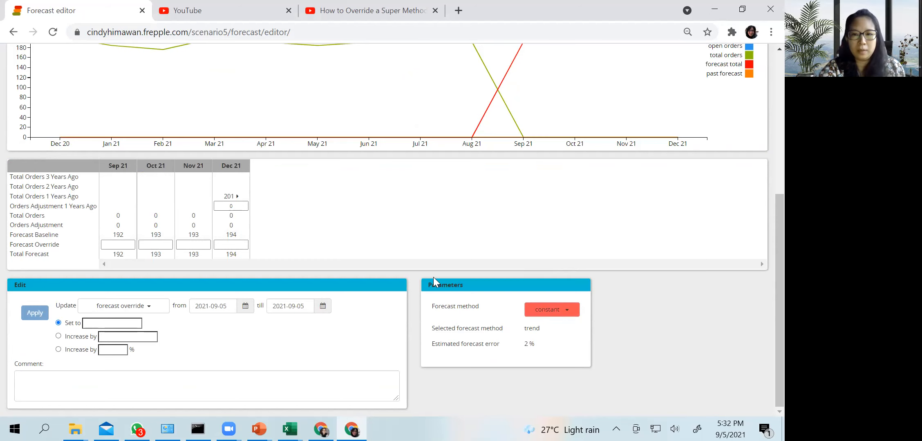
scroll(414, 273, "up", 5)
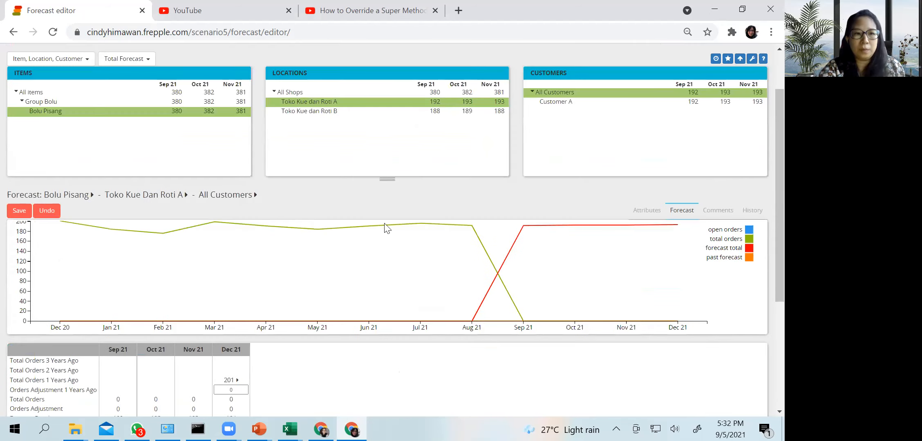
scroll(303, 247, "down", 2)
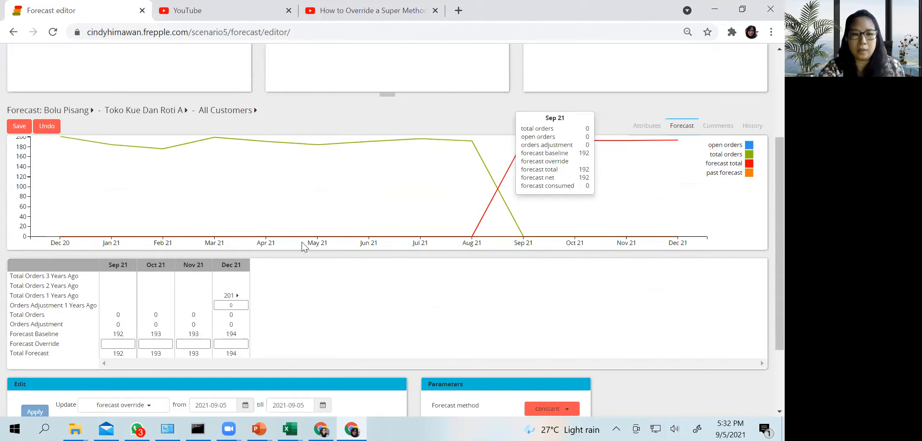
scroll(303, 246, "down", 2)
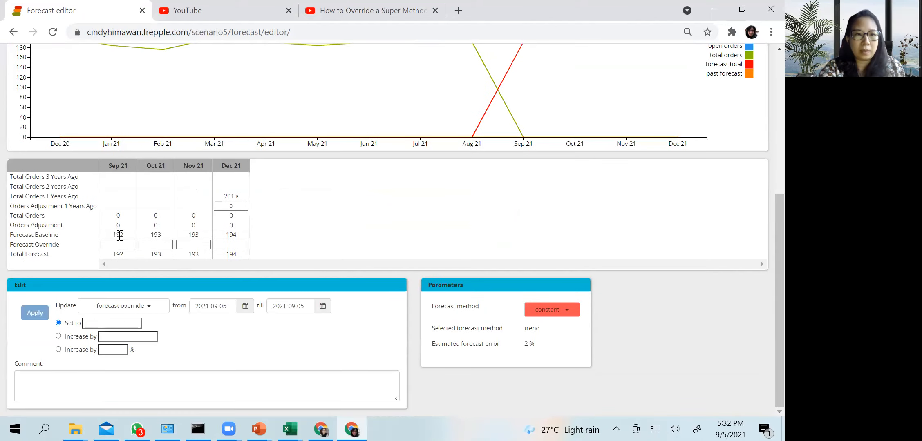
Try the seasonal forecast method for Bolu Pisang at Toko Kue dan Roti A and check the order history chart
left_click(558, 318)
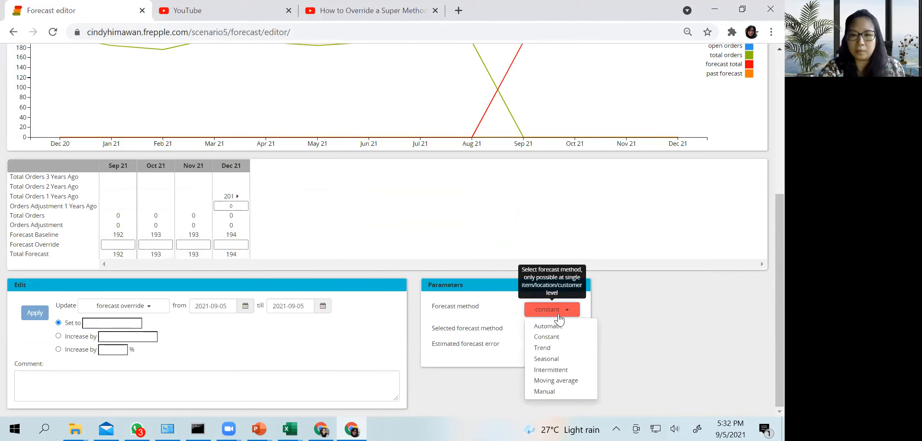
left_click(540, 362)
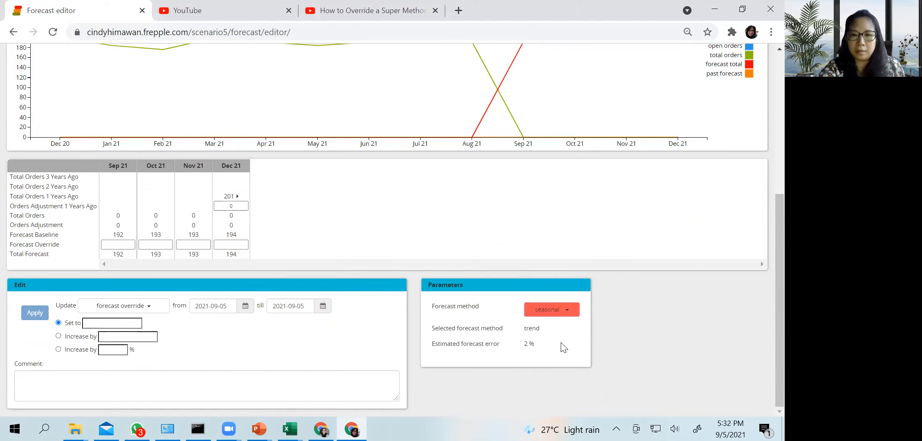
scroll(278, 196, "up", 5)
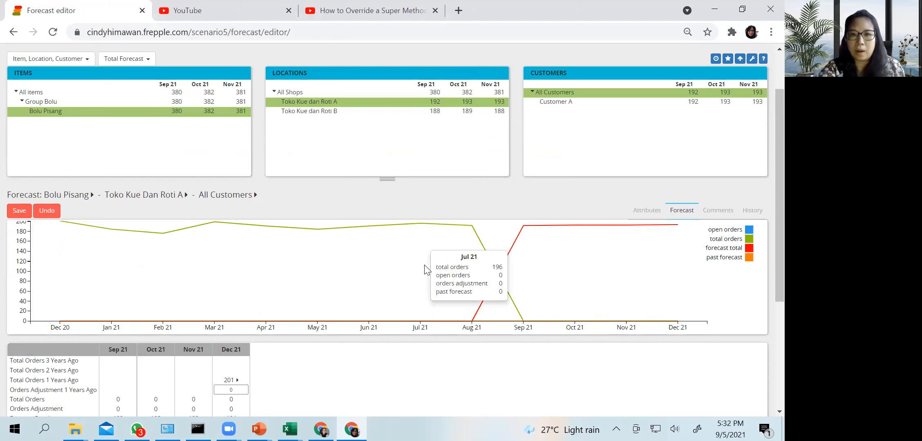
scroll(554, 311, "down", 5)
Try the moving average forecast method for Bolu Pisang at Toko Kue dan Roti A and review the chart and forecast table
left_click(554, 311)
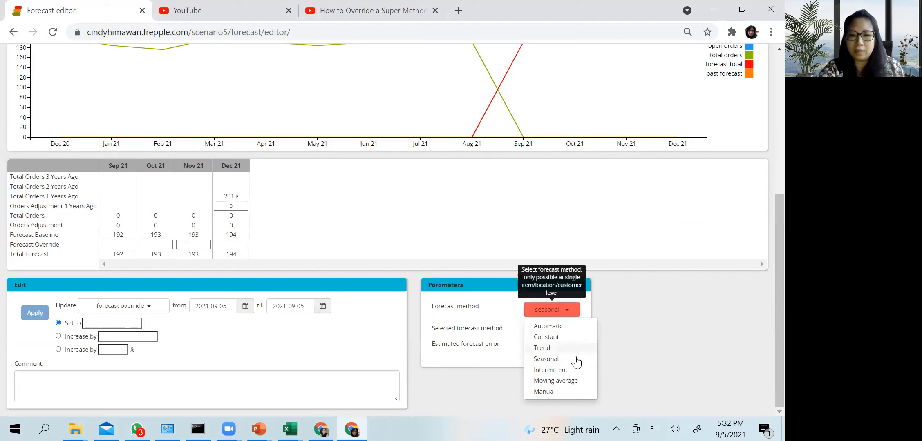
left_click(574, 380)
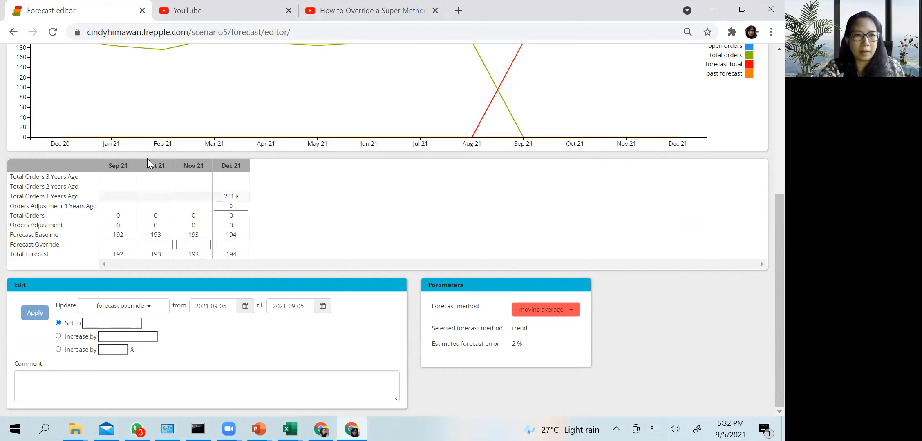
scroll(449, 294, "up", 6)
scroll(545, 233, "down", 3)
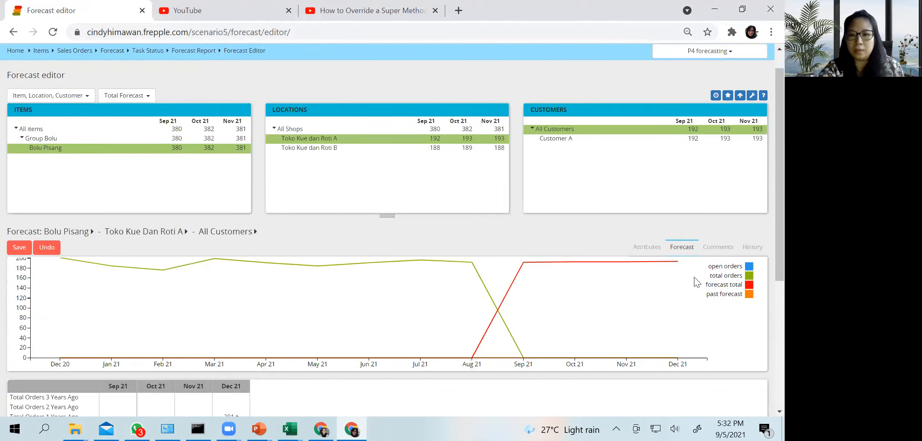
scroll(548, 239, "down", 1)
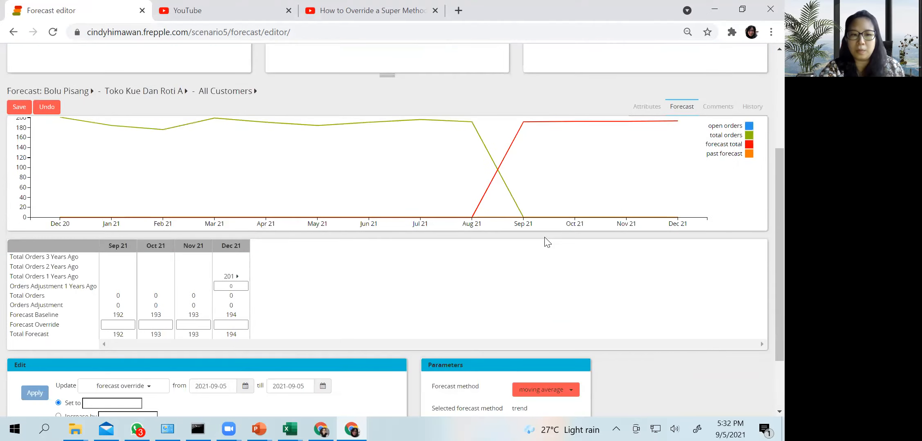
scroll(546, 242, "down", 1)
scroll(547, 243, "down", 2)
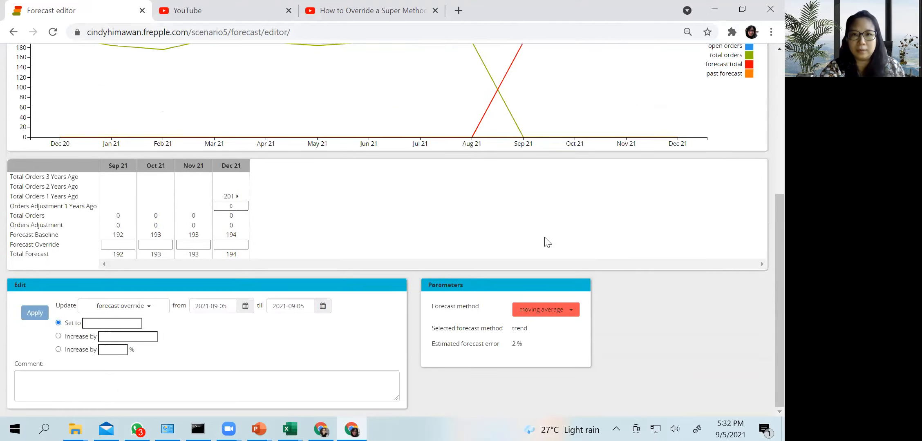
left_click(566, 313)
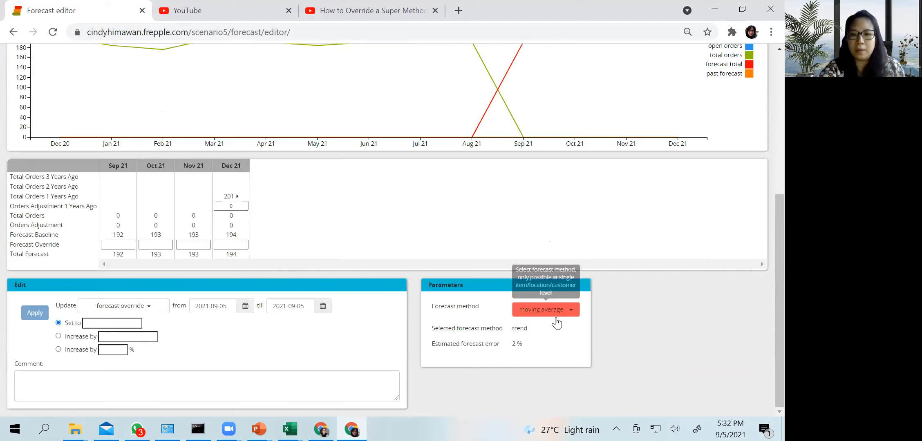
left_click(517, 315)
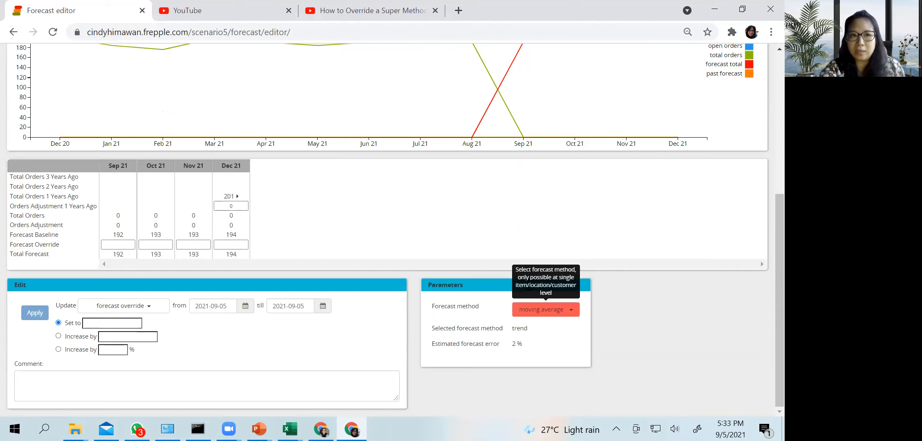
Switch the forecast view to Group Bolu for All Shops and All Customers, continuing without saving the forecast method change
scroll(17, 176, "up", 6)
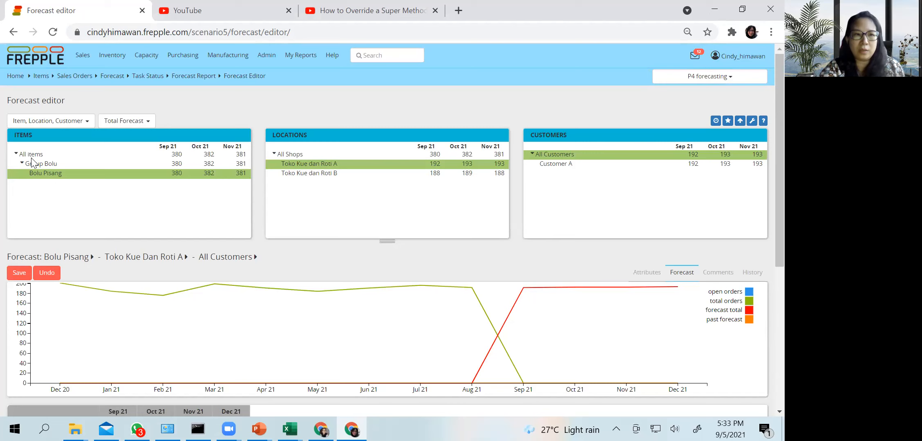
scroll(551, 286, "down", 5)
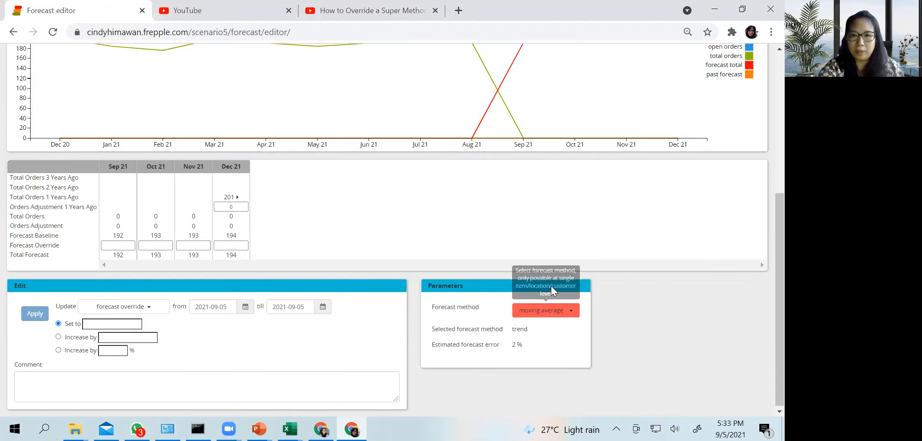
scroll(246, 252, "up", 2)
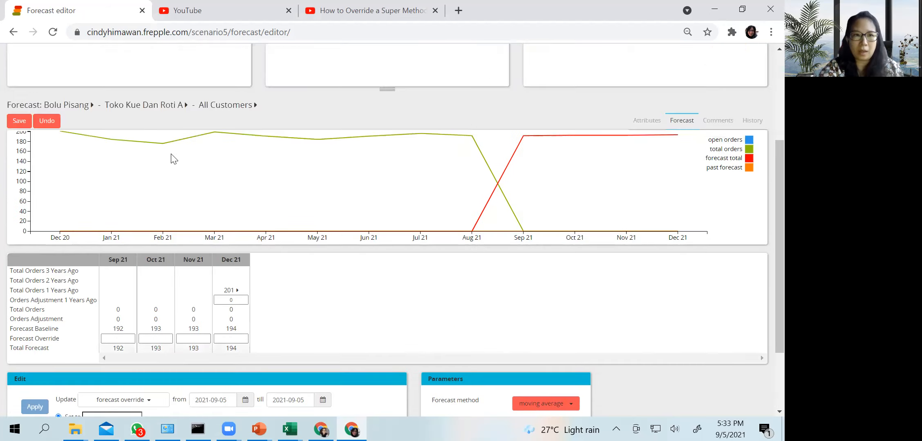
scroll(174, 159, "up", 3)
left_click(48, 163)
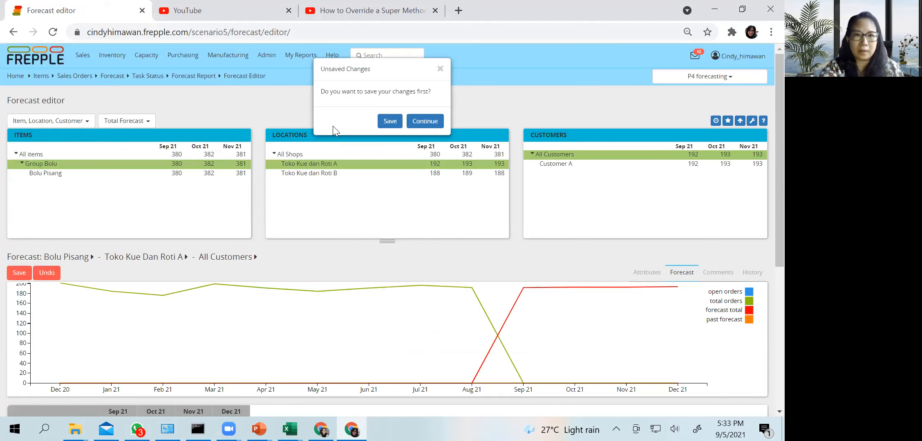
left_click(426, 121)
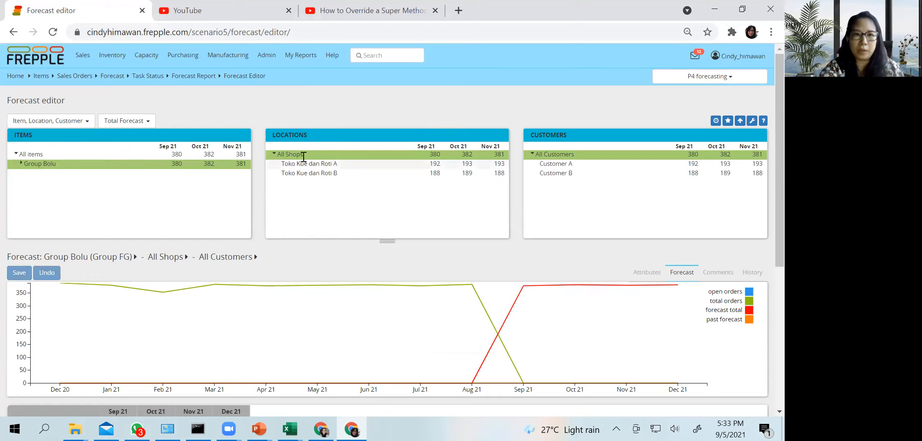
Check whether the forecast method can be changed for Group Bolu at the aggregate level
scroll(537, 181, "down", 5)
left_click(556, 310)
left_click(561, 307)
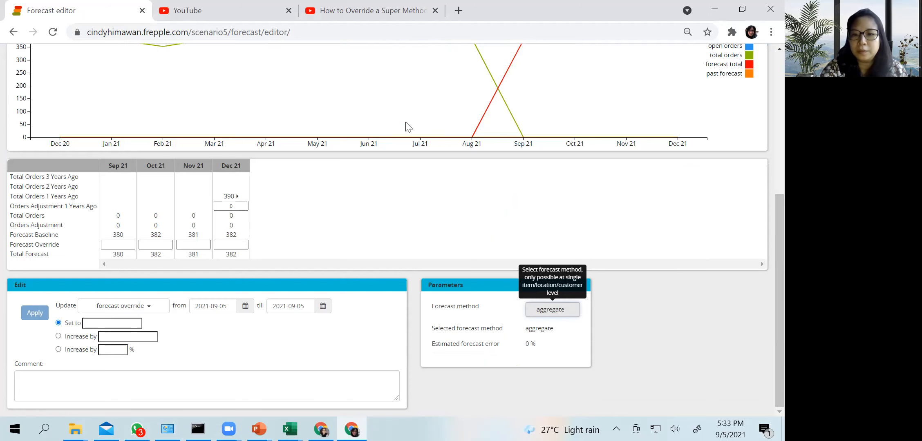
scroll(316, 203, "up", 10)
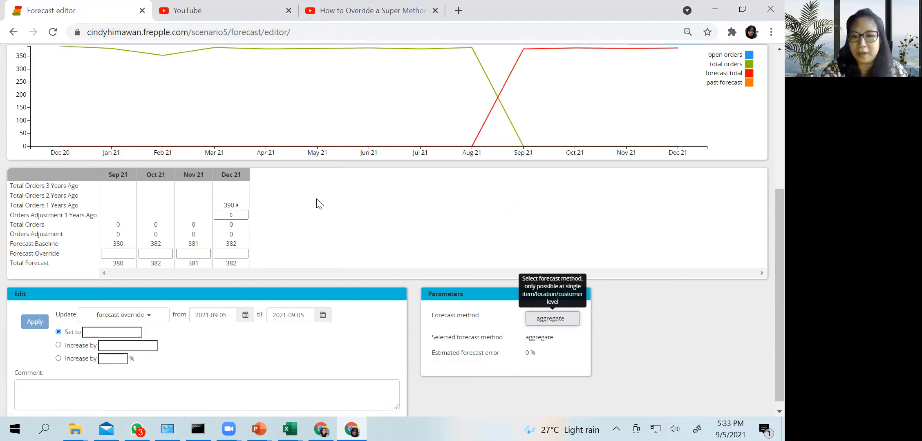